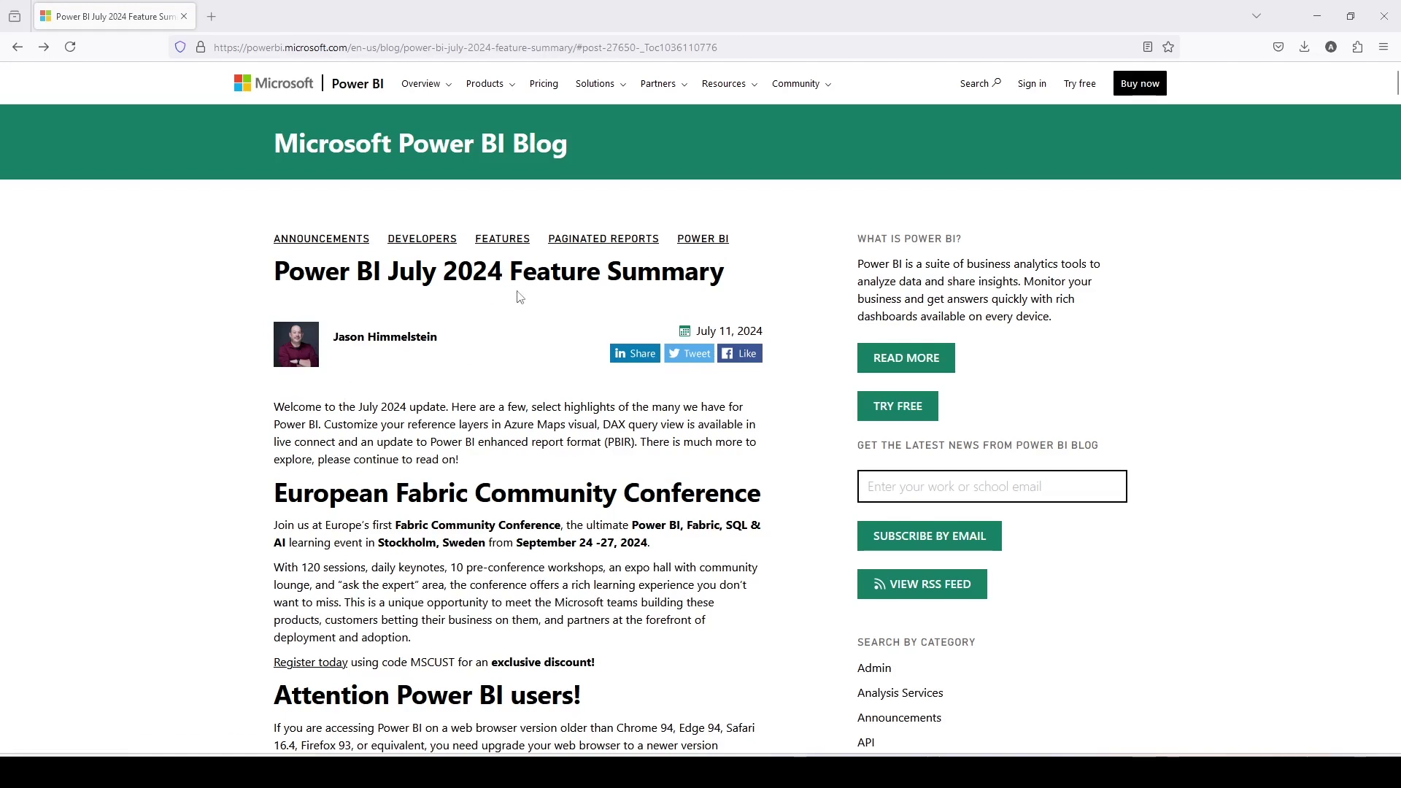
- Scroll the Power BI July 2024 blog post down to its Contents list
scroll(560, 333, "down", 7)
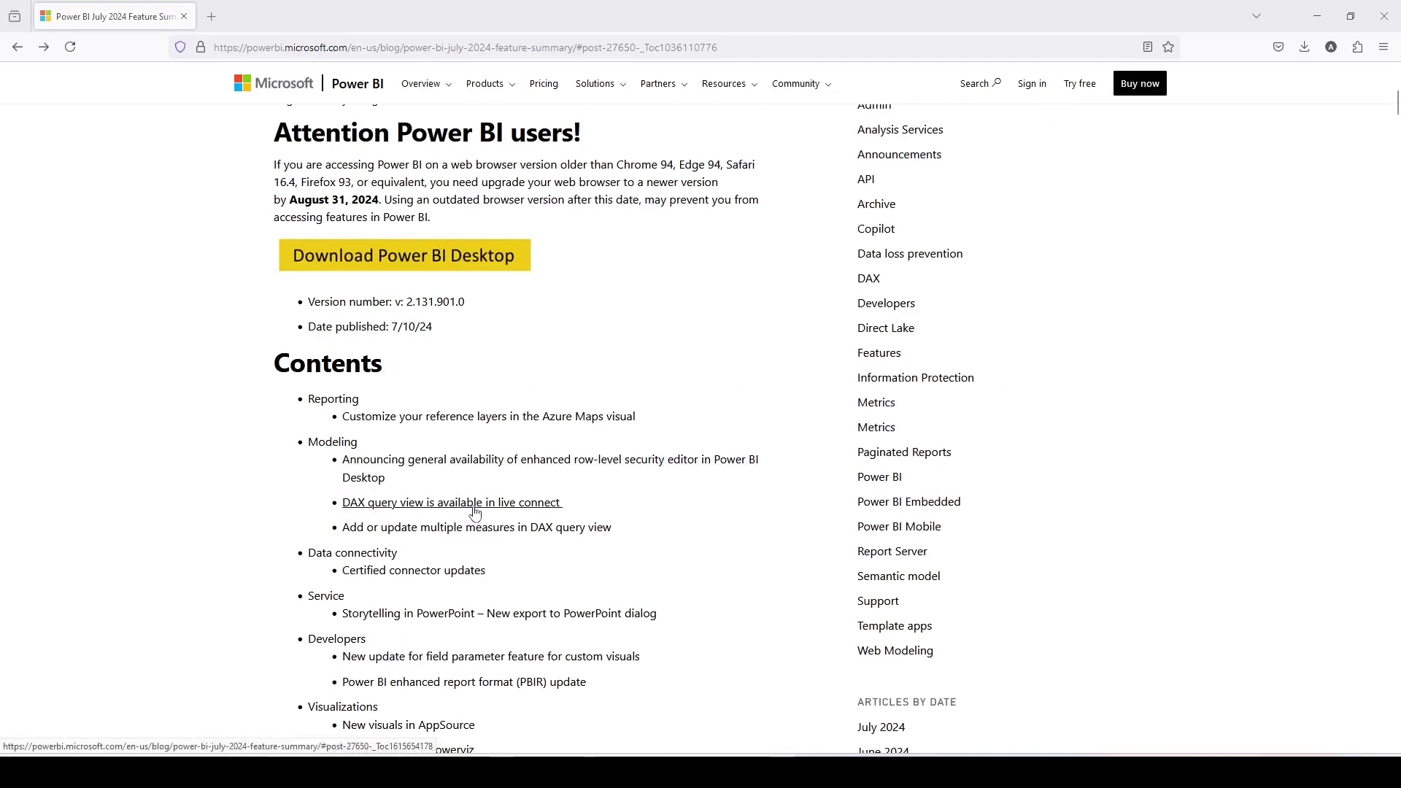
- Go to the 'DAX query view is available in live connect' section, then switch to Power BI Desktop
left_click(507, 502)
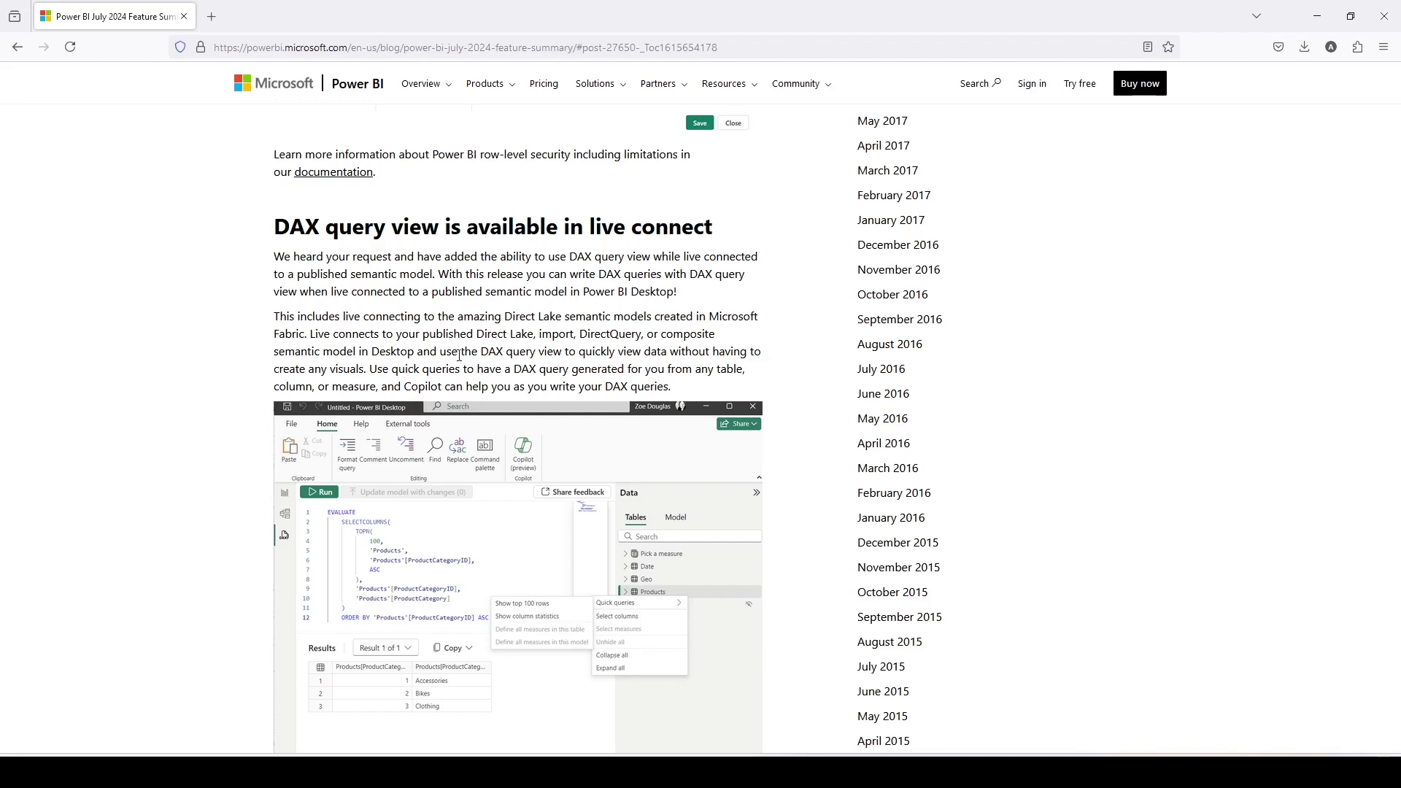
key("alt+Tab")
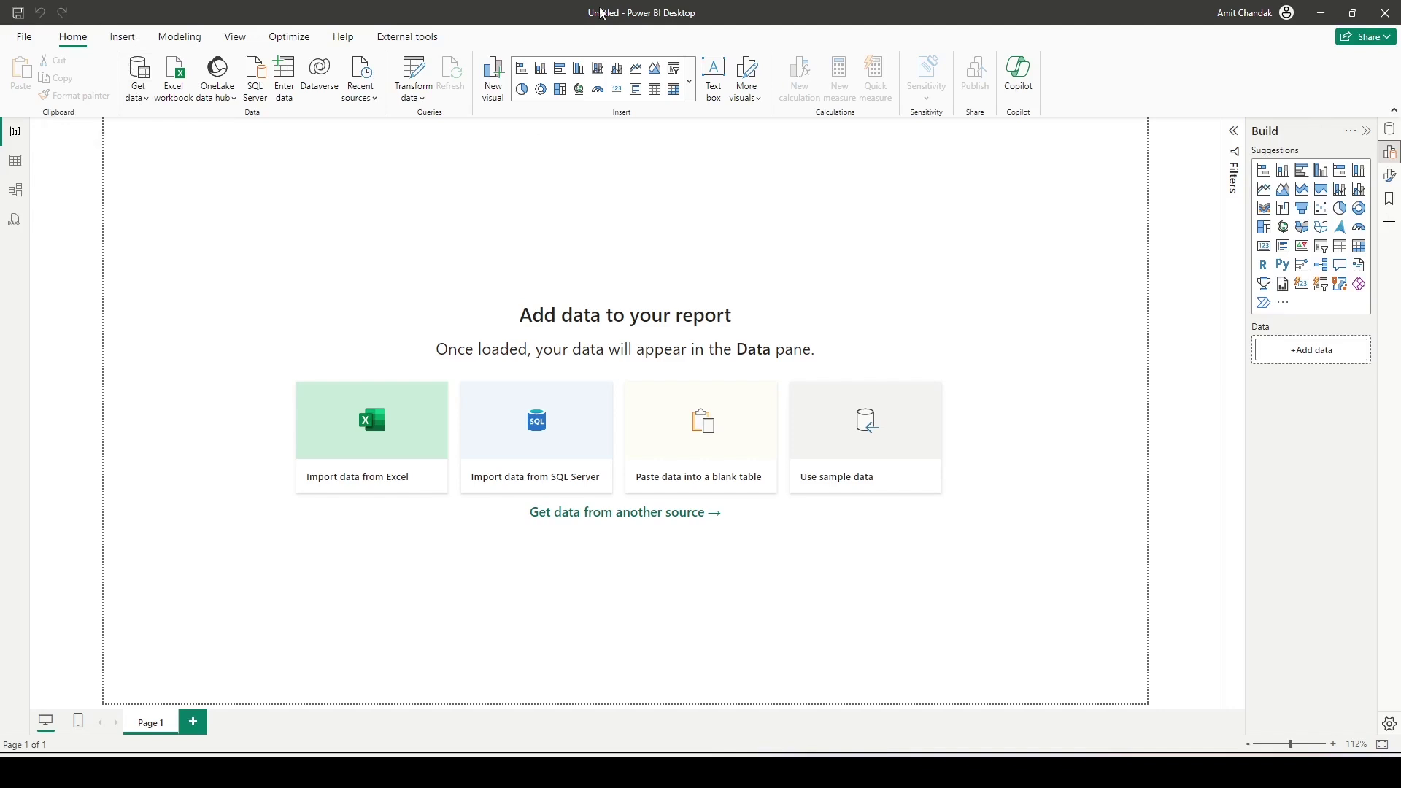
- Open the Get data list of common data sources from the Home ribbon
left_click(137, 101)
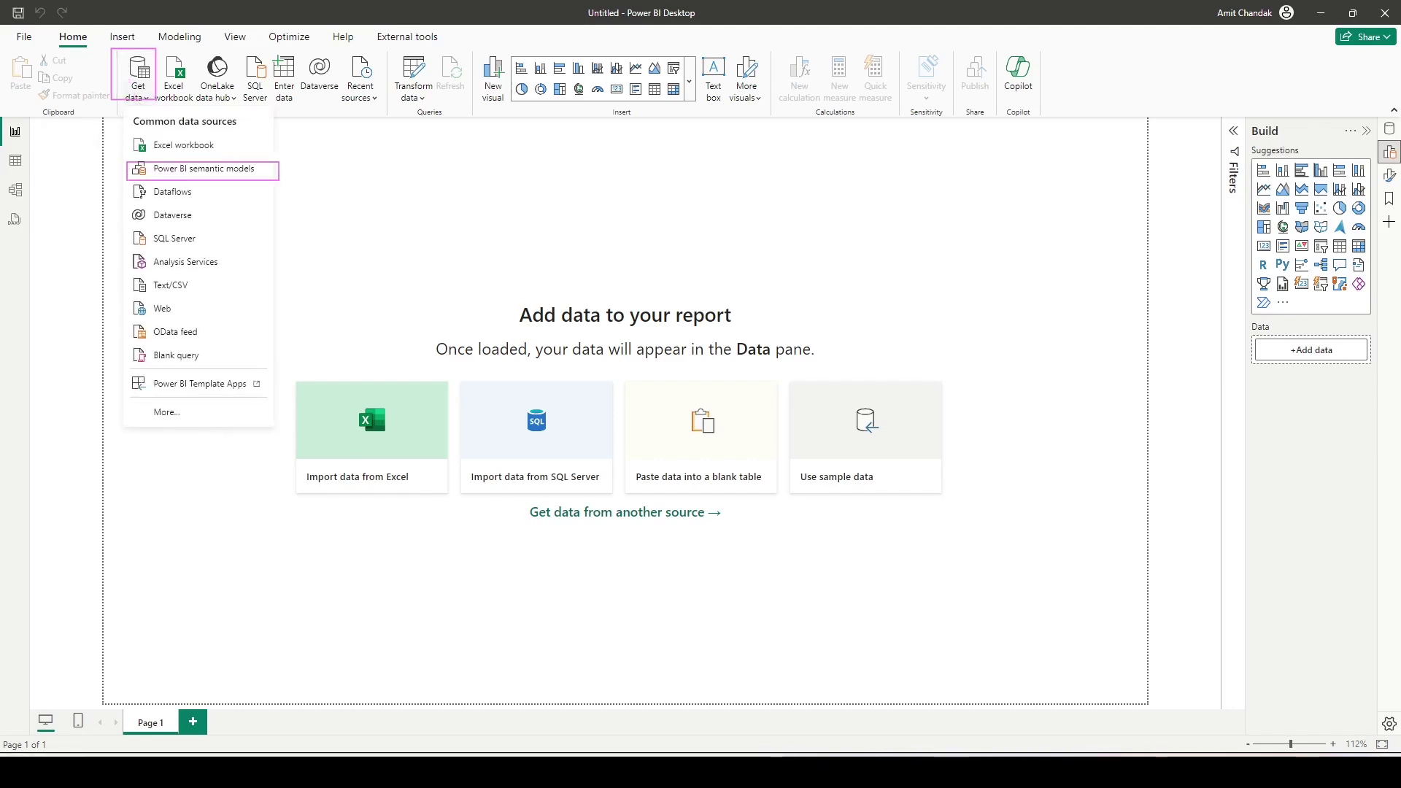
- Live-connect the report to the CalcGroup semantic model from the OneLake data hub
key("Escape")
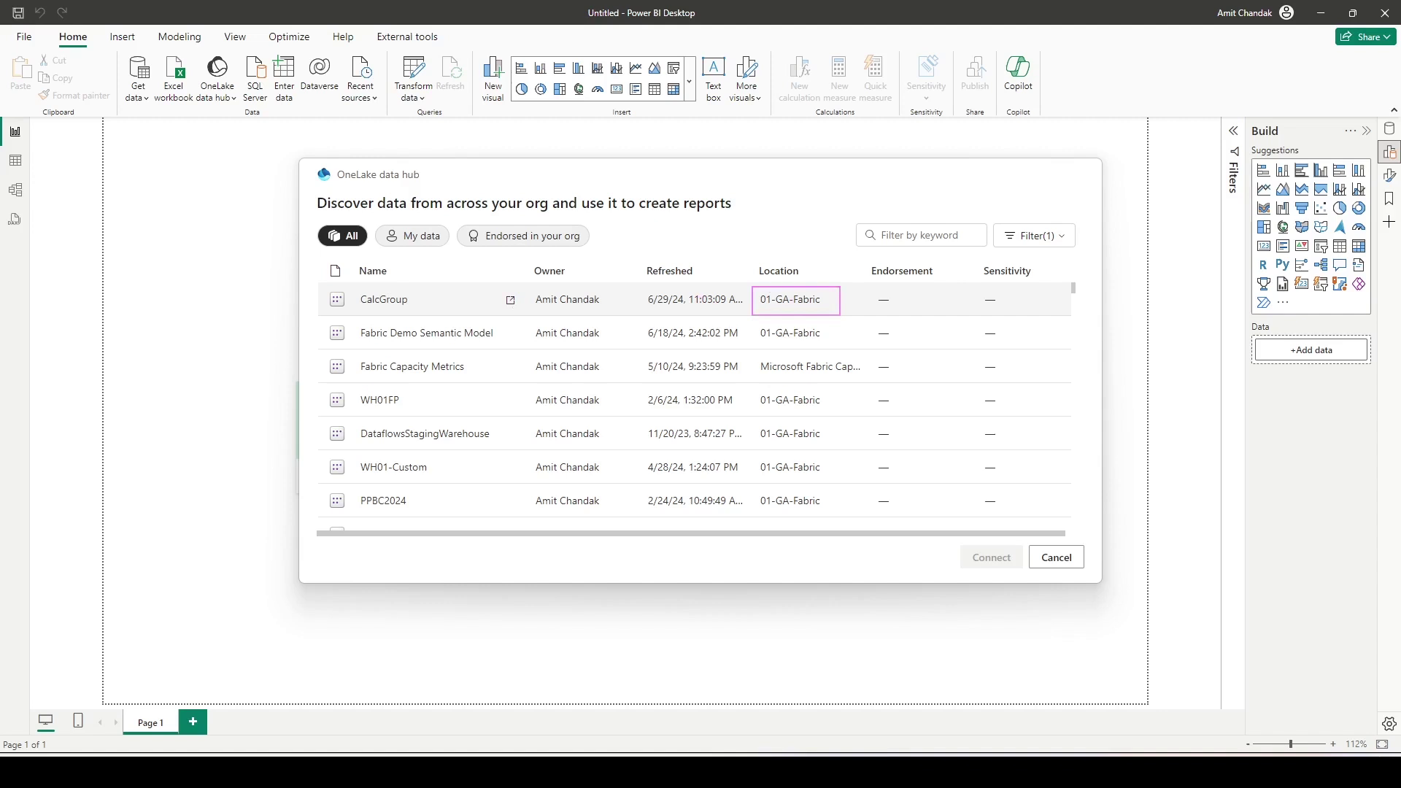
left_click_drag(320, 284, 432, 312)
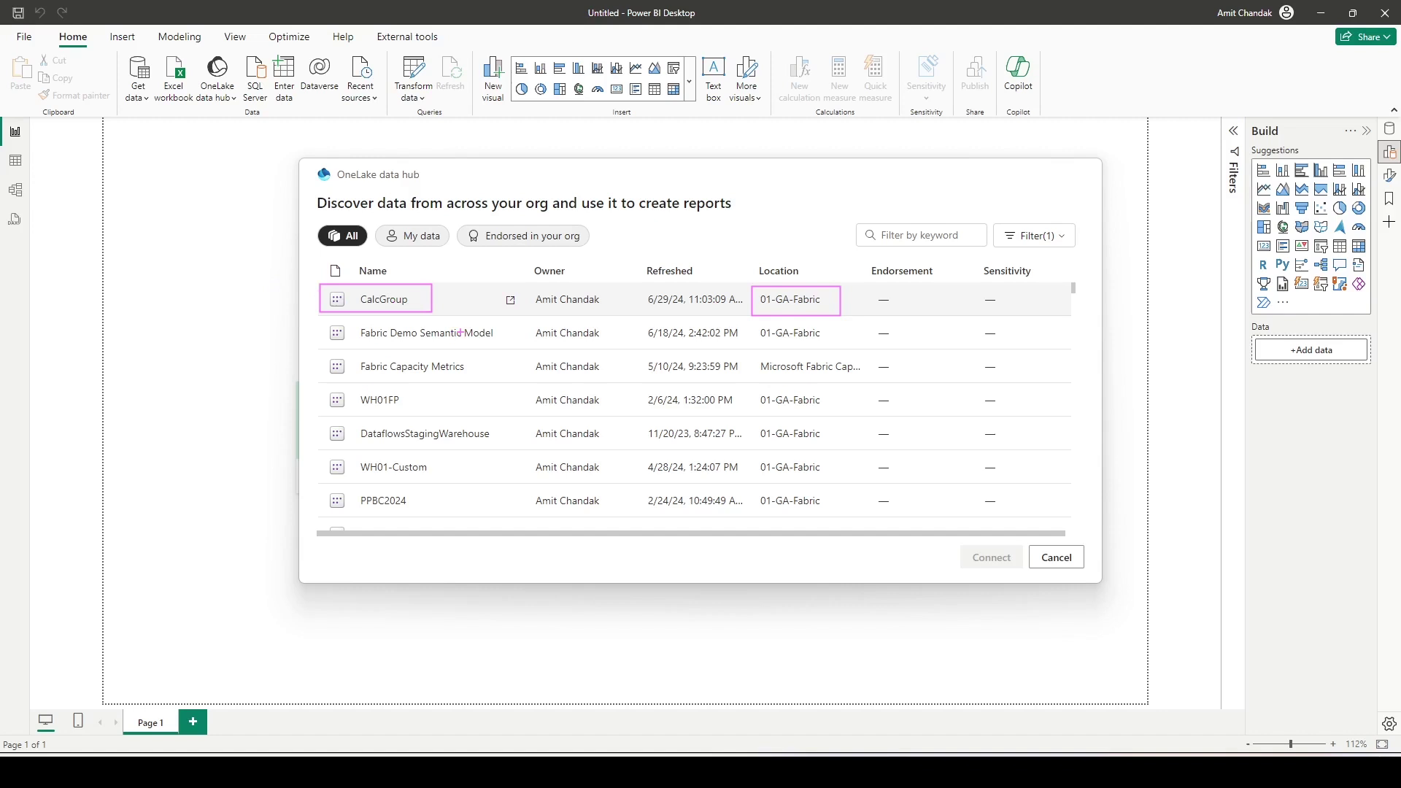
left_click(394, 308)
left_click(974, 559)
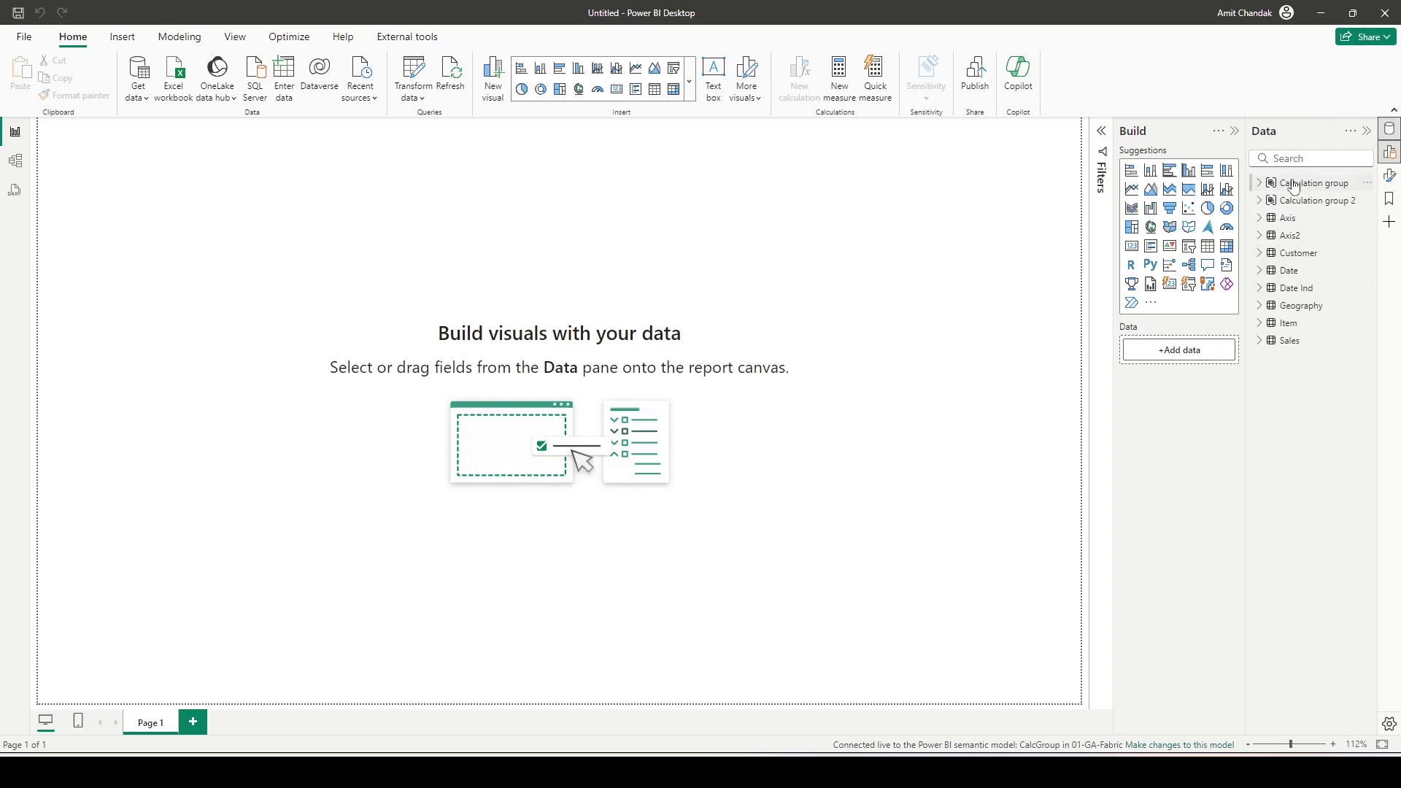
- Build a bar chart of Gross by Item Brand, enlarged so Brand 1 to Brand 13 all show
left_click(1260, 326)
left_click_drag(1318, 340, 332, 259)
left_click_drag(1316, 655, 351, 241)
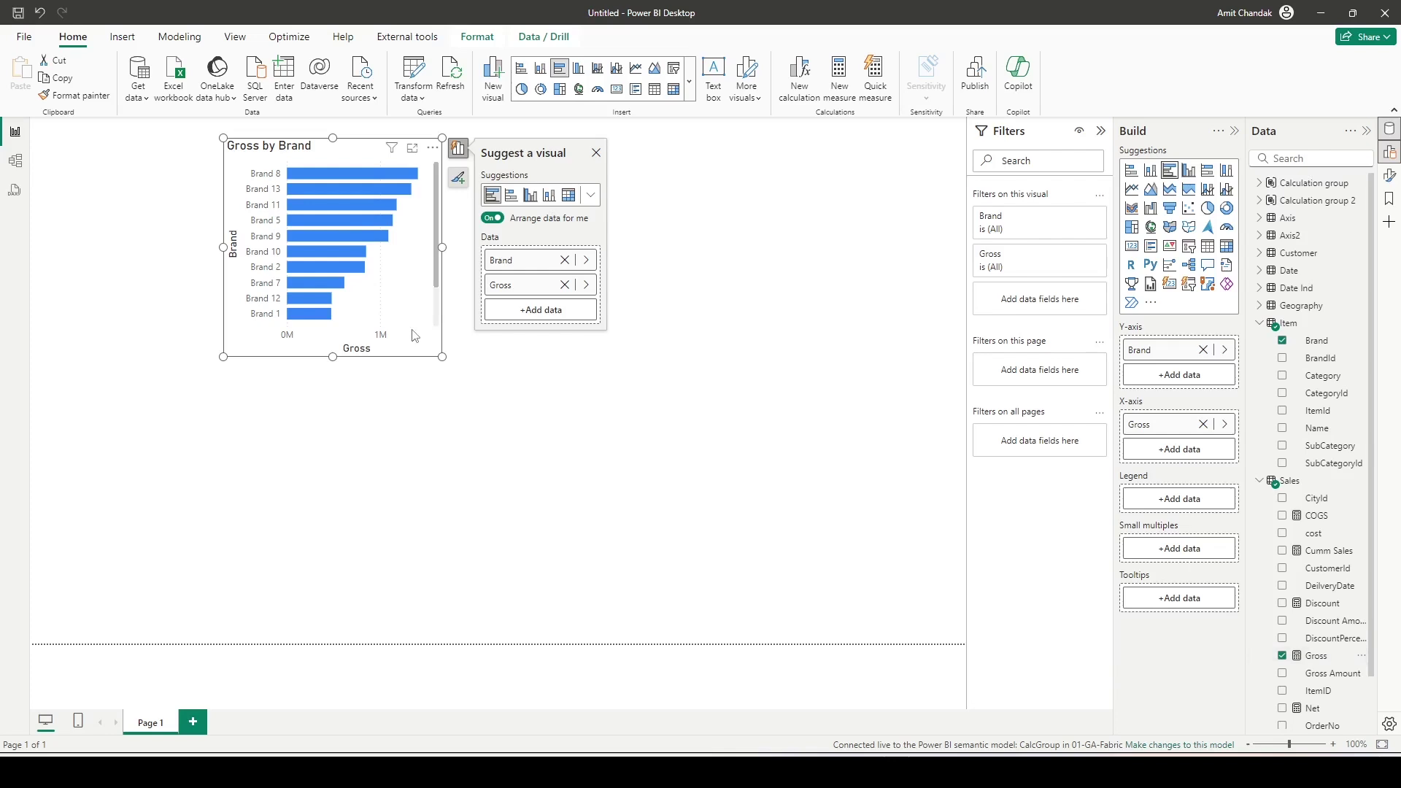
left_click_drag(442, 356, 552, 416)
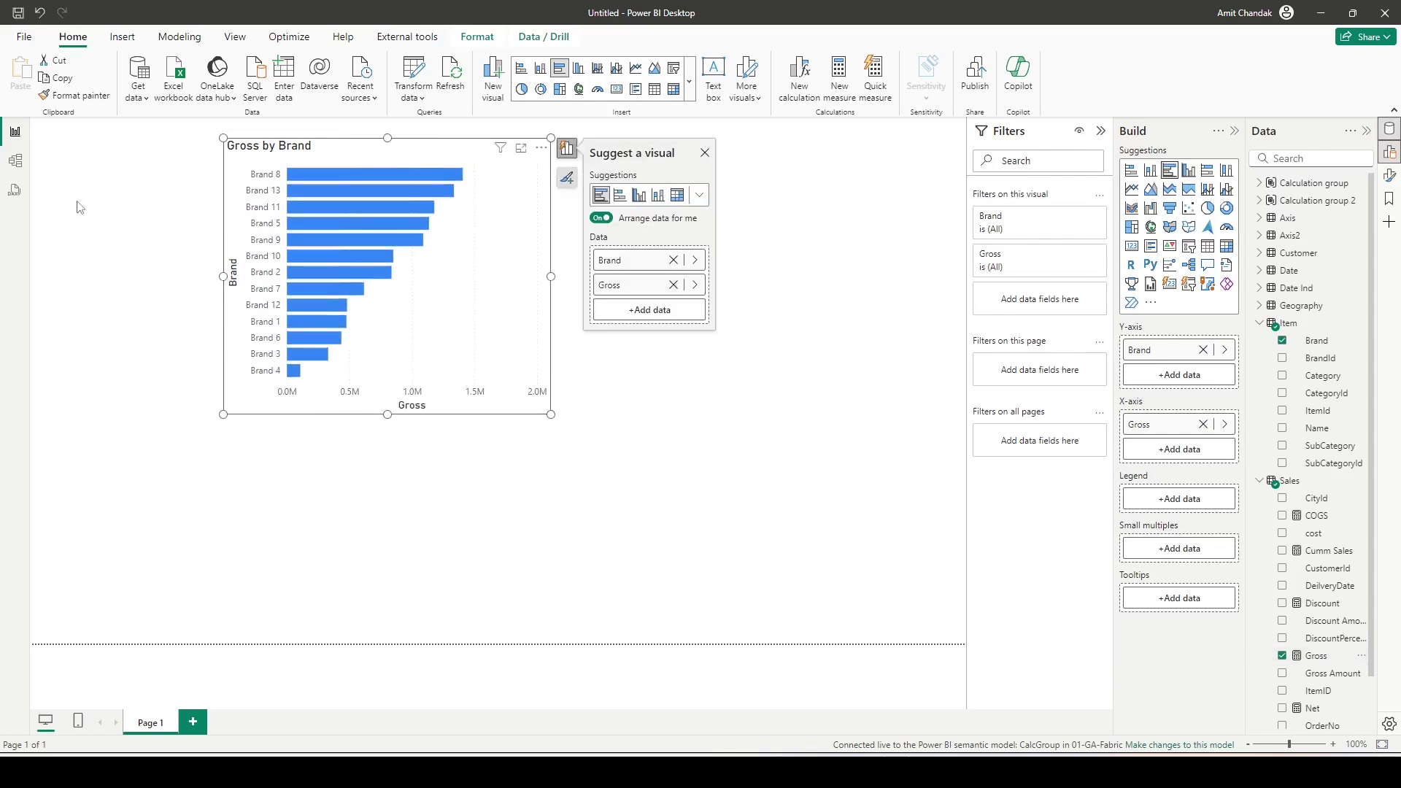
- In DAX query view, expand the Sales table and bring up its Quick queries submenu
left_click(15, 191)
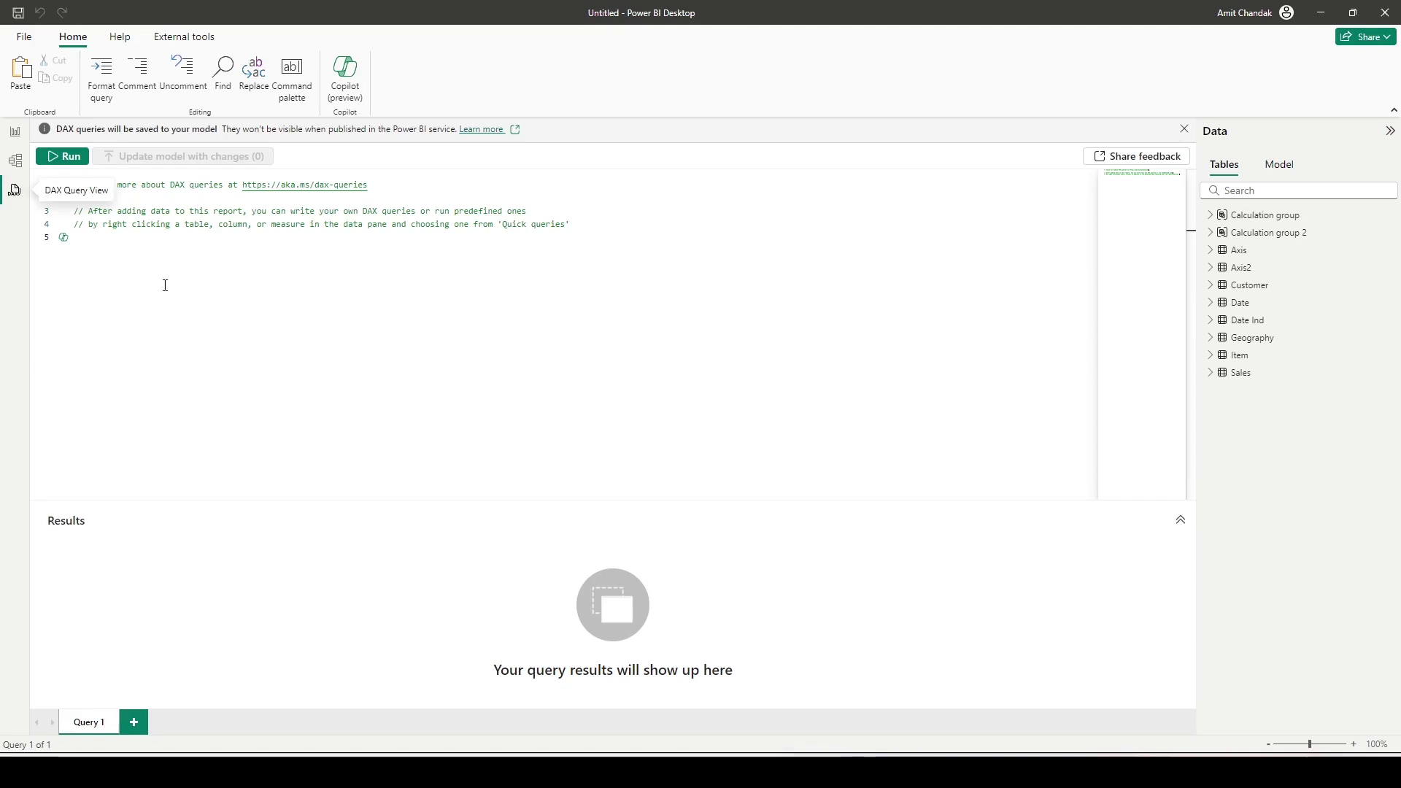
scroll(183, 294, "up", 4)
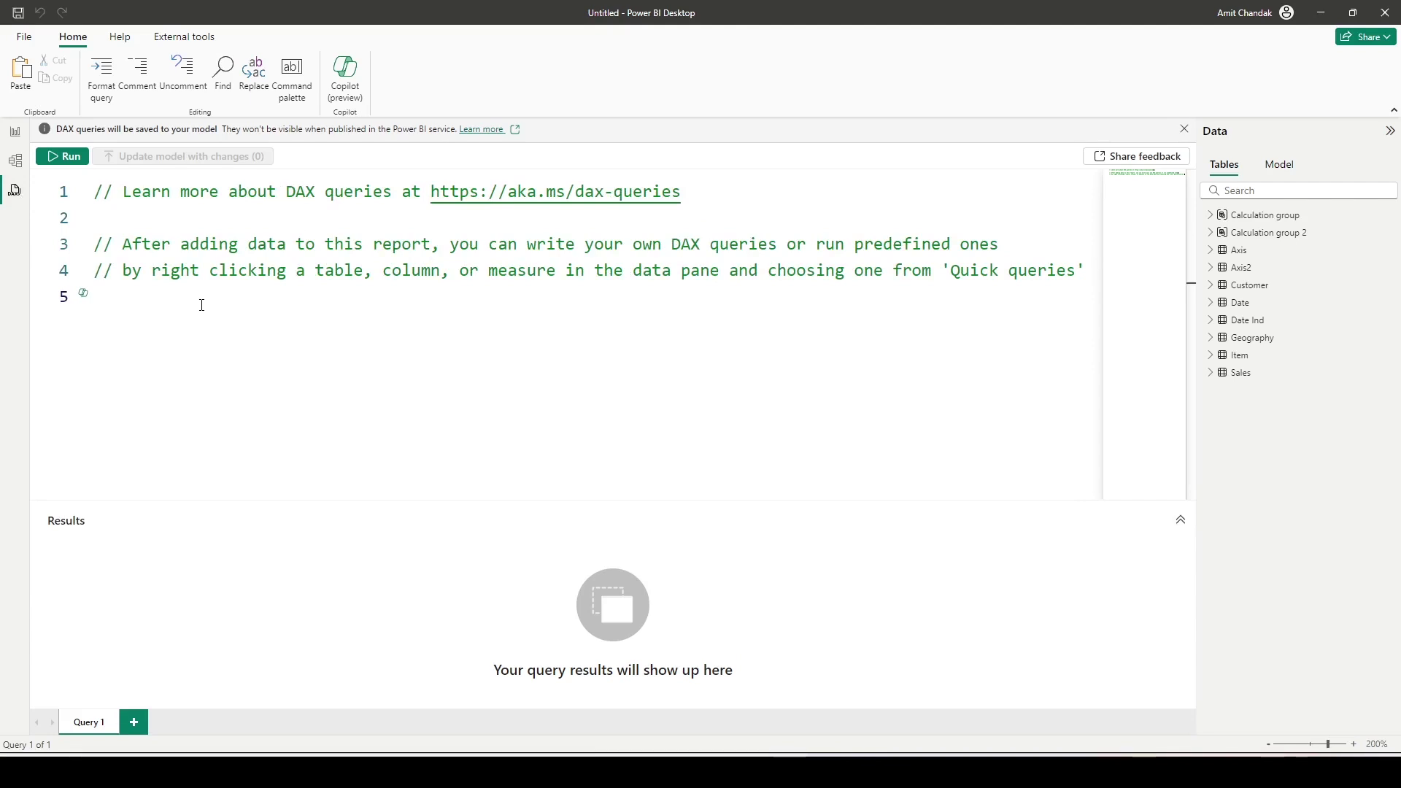
left_click(1211, 378)
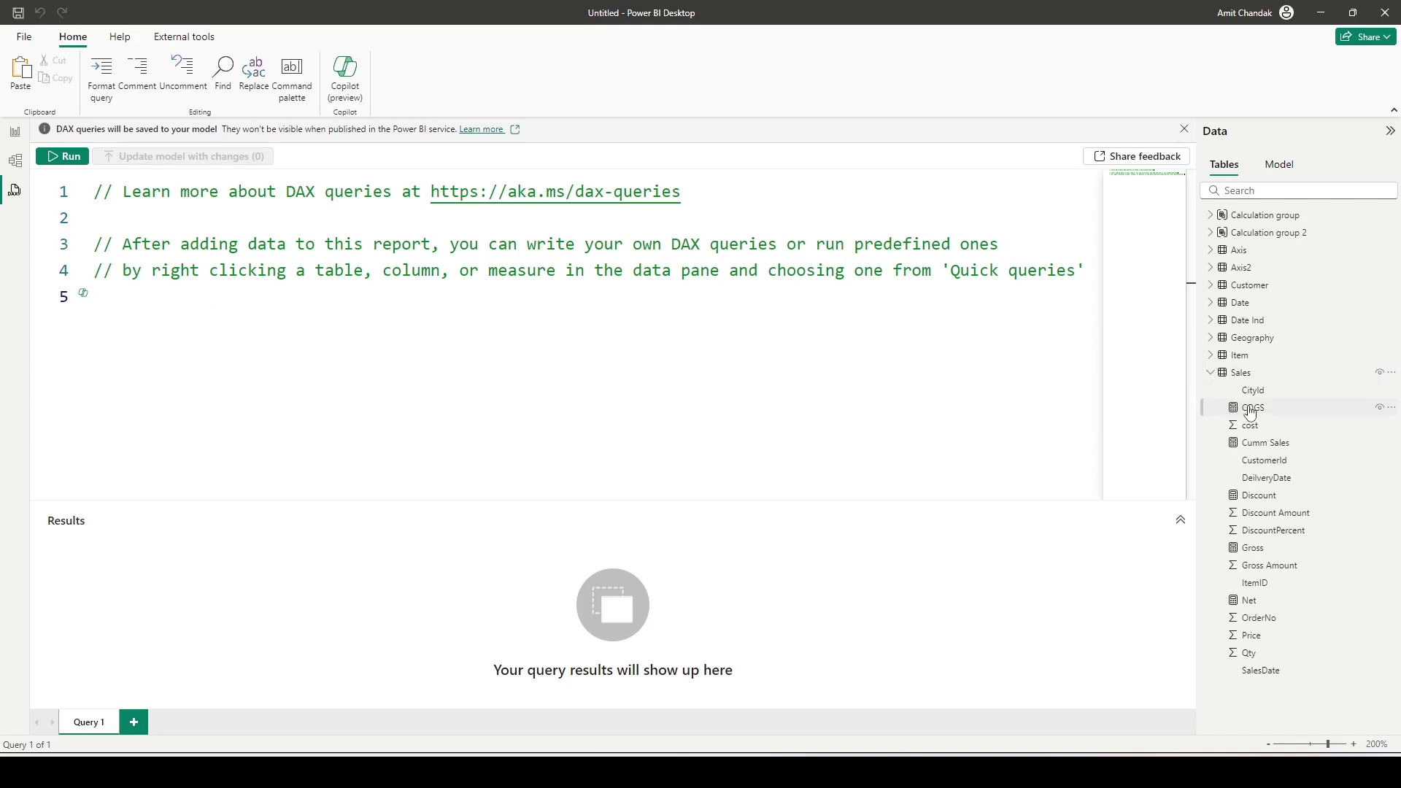
right_click(1241, 373)
mouse_move(1257, 387)
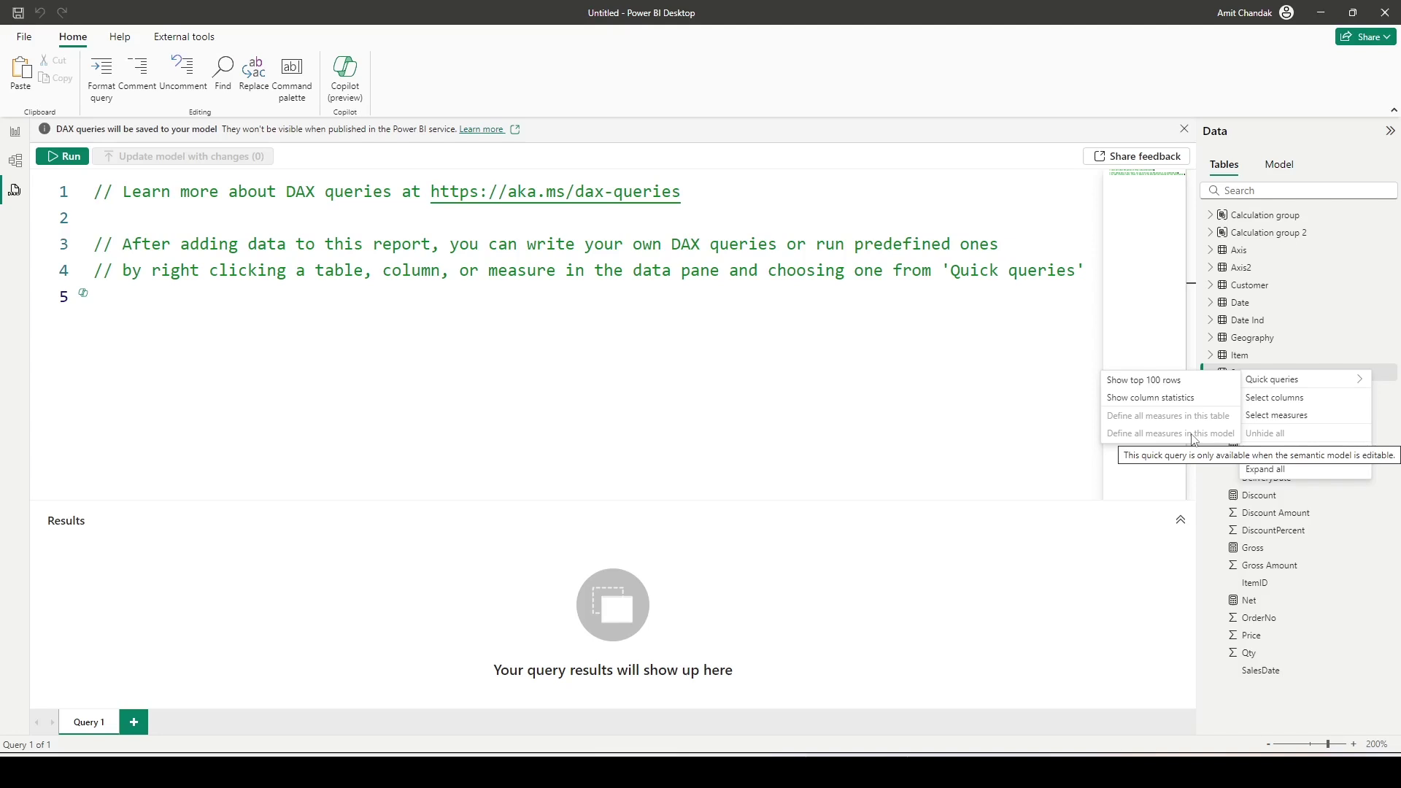
- Generate the Show top 100 rows query for Sales and review its TOPN and SELECTCOLUMNS code
left_click(1170, 392)
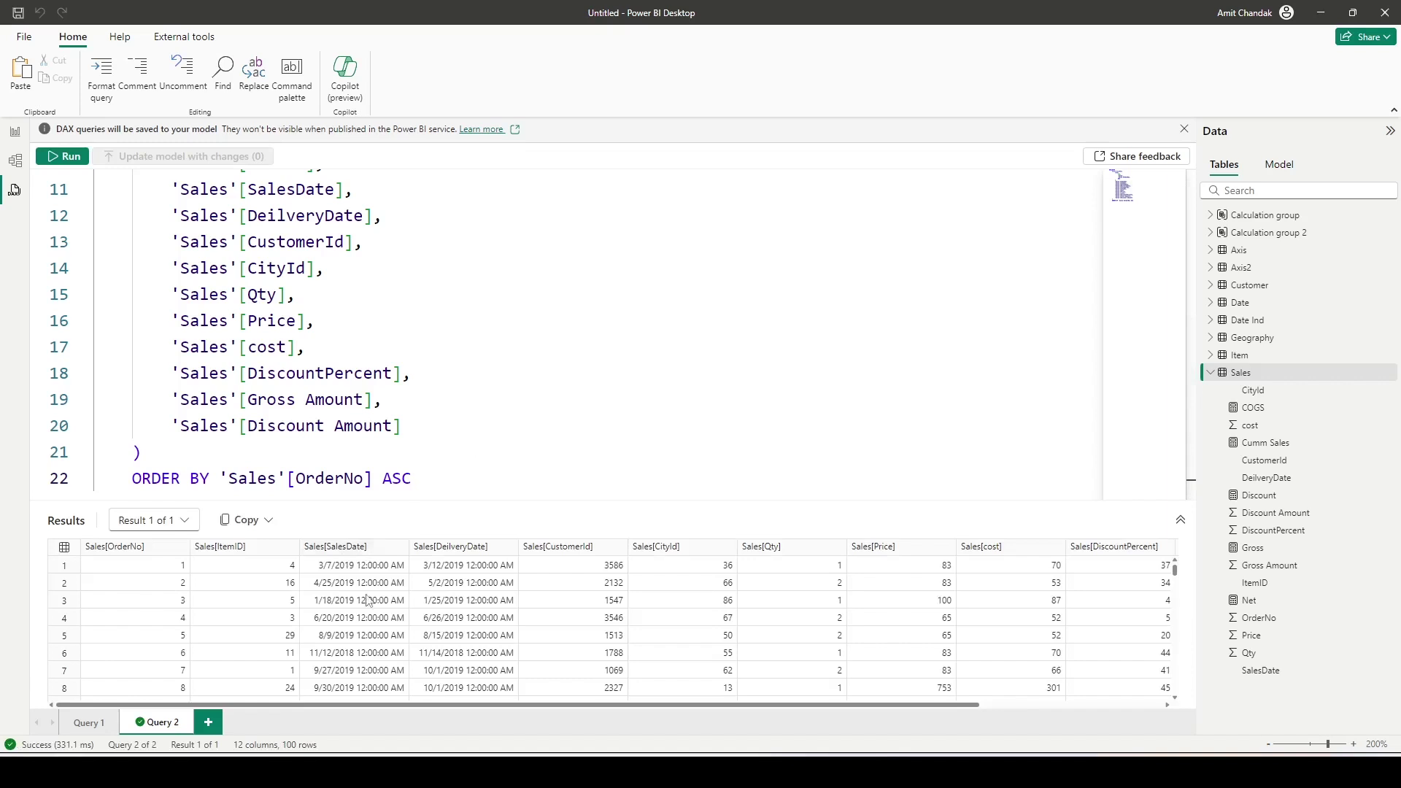
scroll(366, 613, "down", 10)
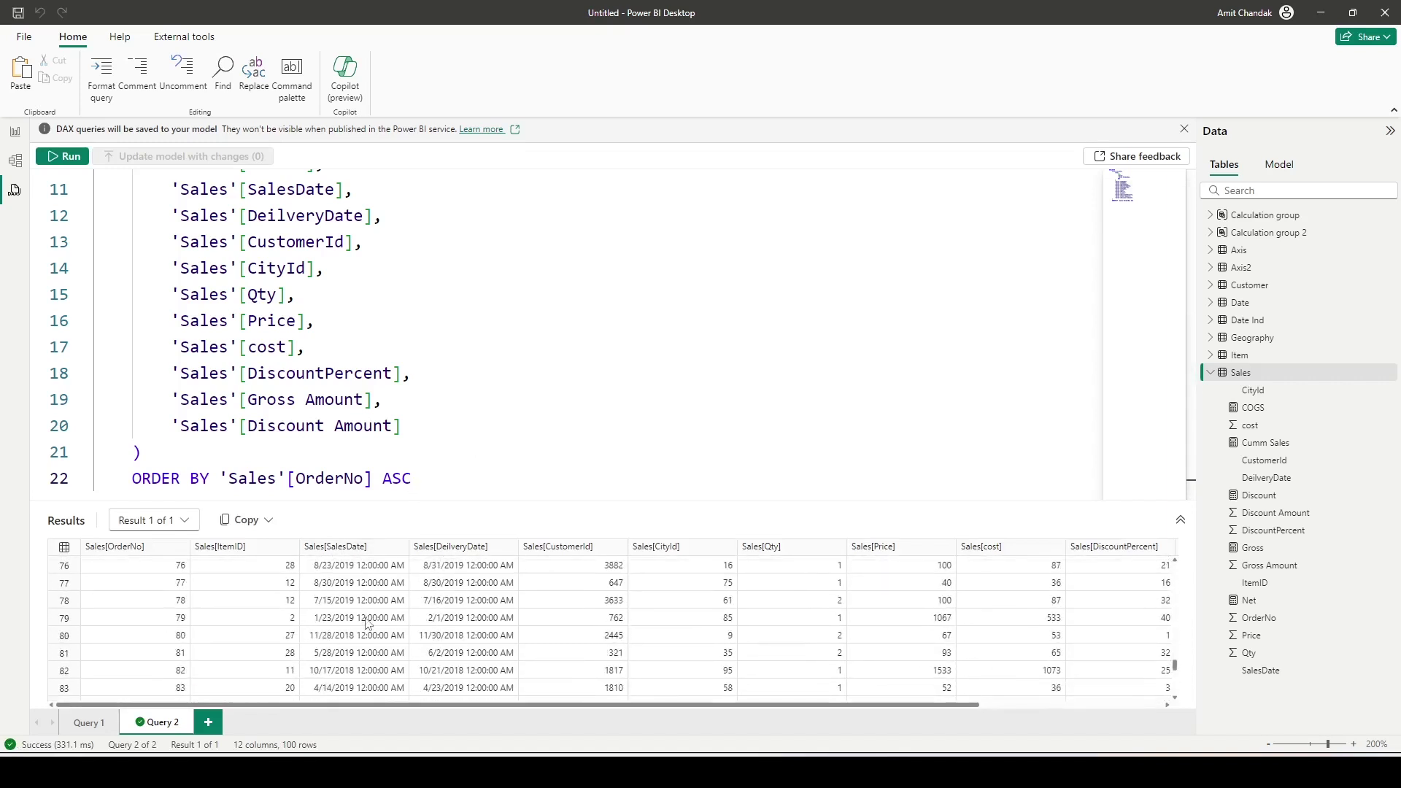
scroll(367, 623, "down", 4)
scroll(166, 241, "up", 4)
left_click_drag(148, 244, 190, 376)
left_click(194, 219)
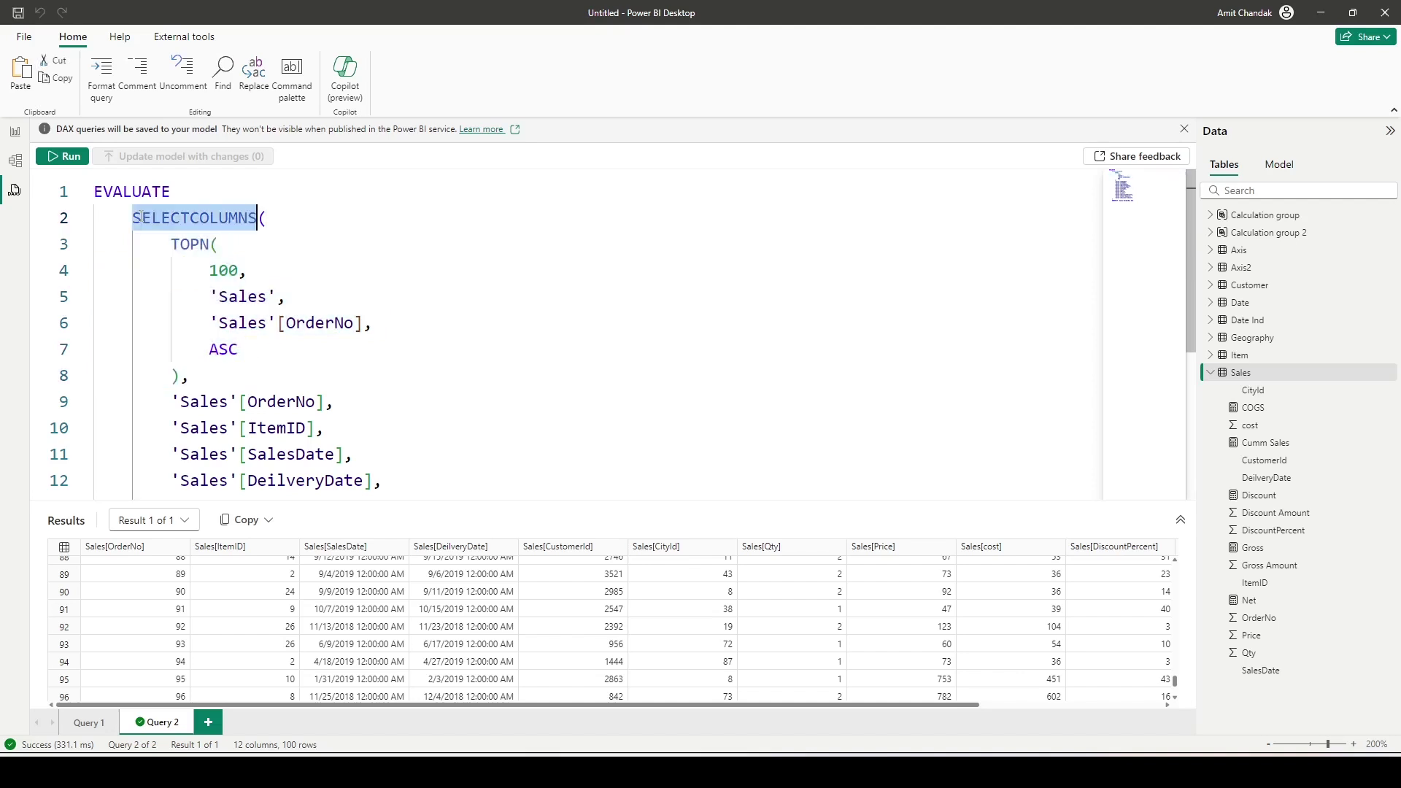
scroll(240, 337, "down", 3)
scroll(241, 338, "up", 3)
- Generate a top 100 rows query for the Item table as Query 3
right_click(1238, 356)
mouse_move(1270, 364)
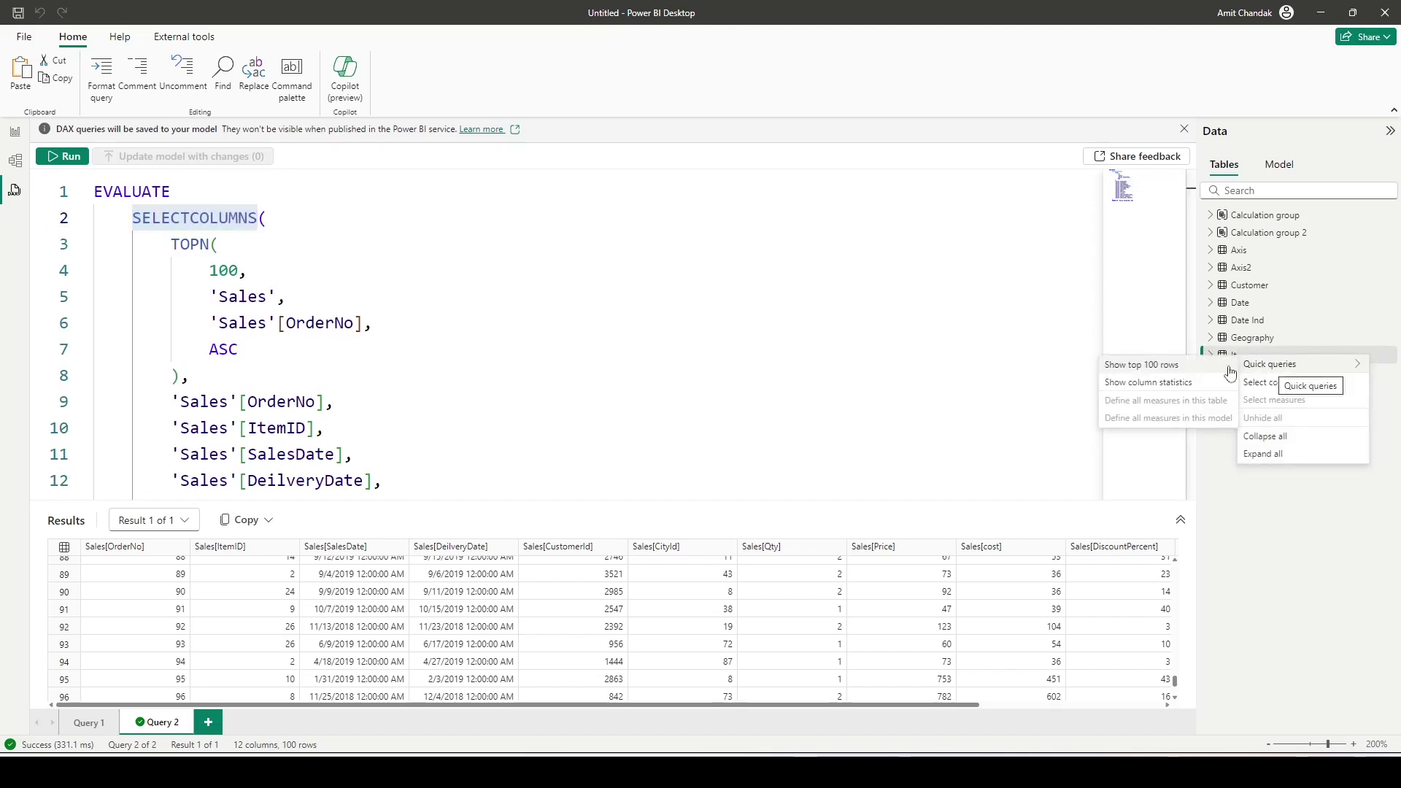
left_click(1204, 365)
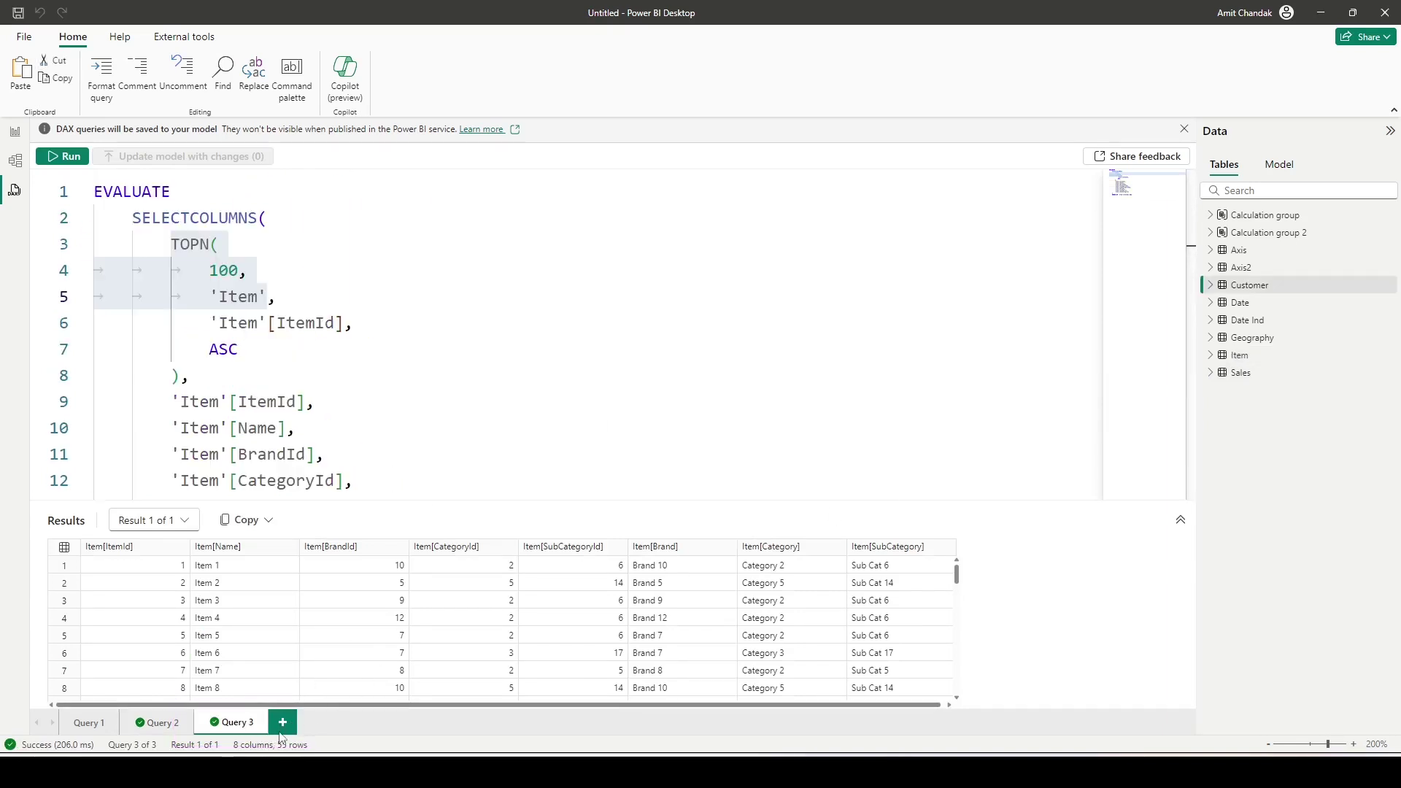
- In new Query 4, write and run EVALUATE TOPN(100, Customer), returning 100 rows
left_click(284, 722)
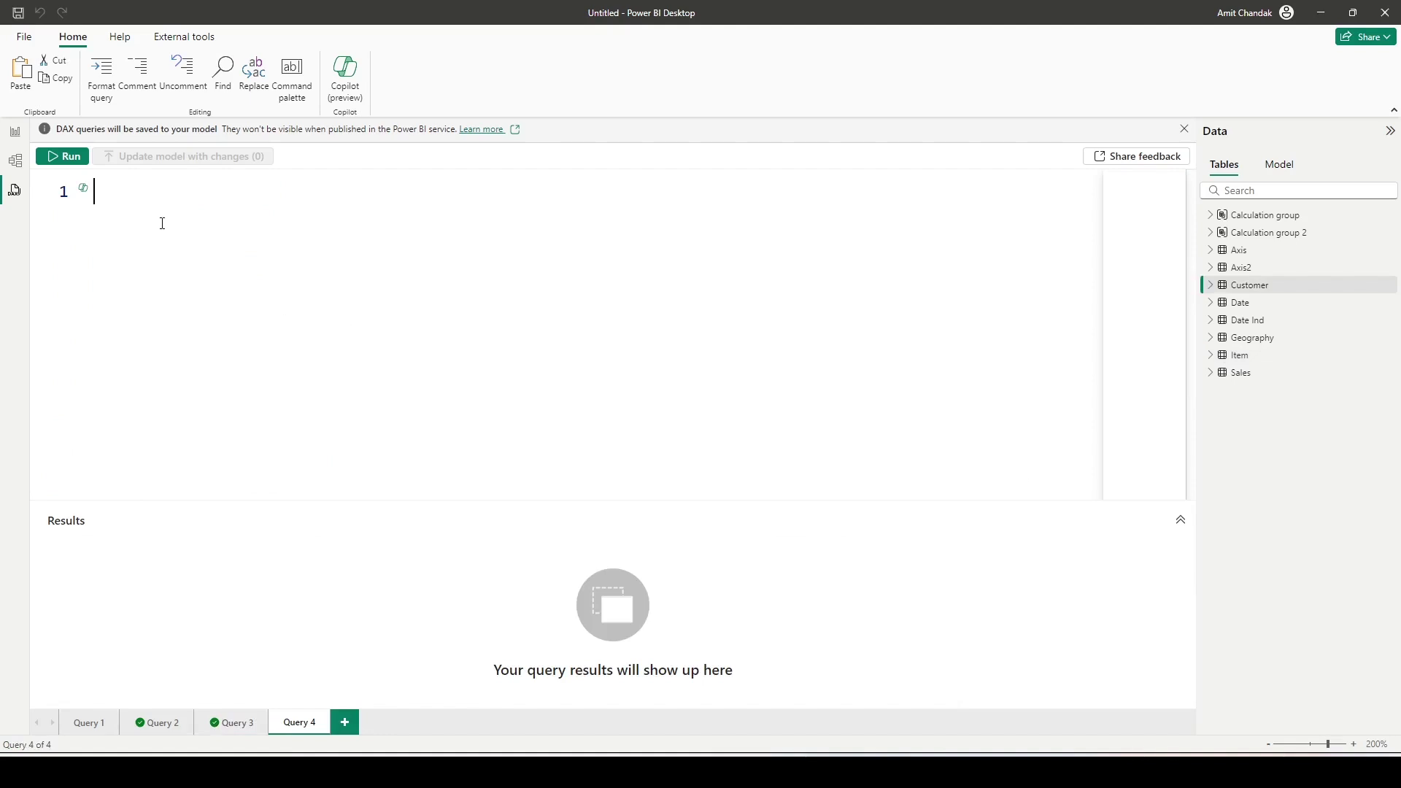
type("eve")
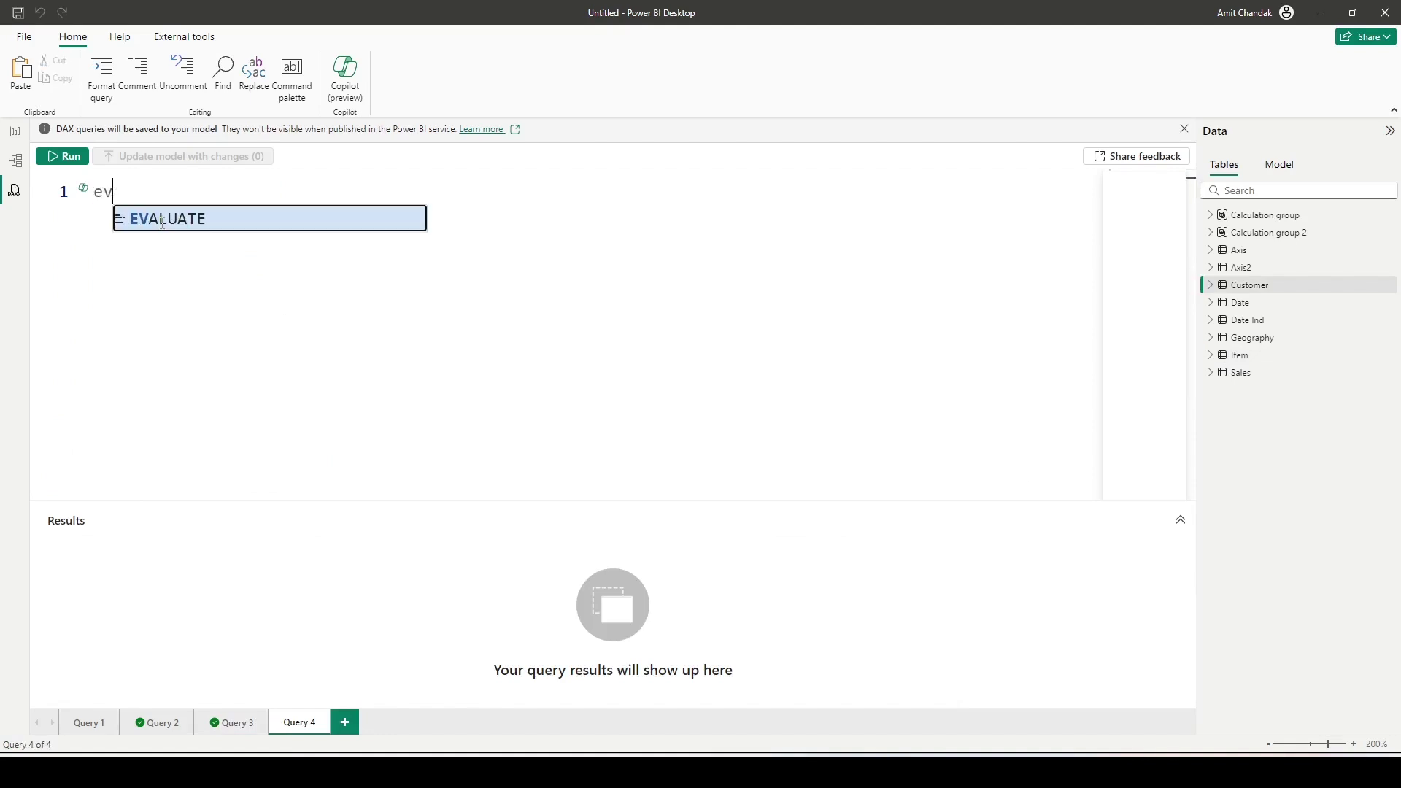
key("Tab")
type("top")
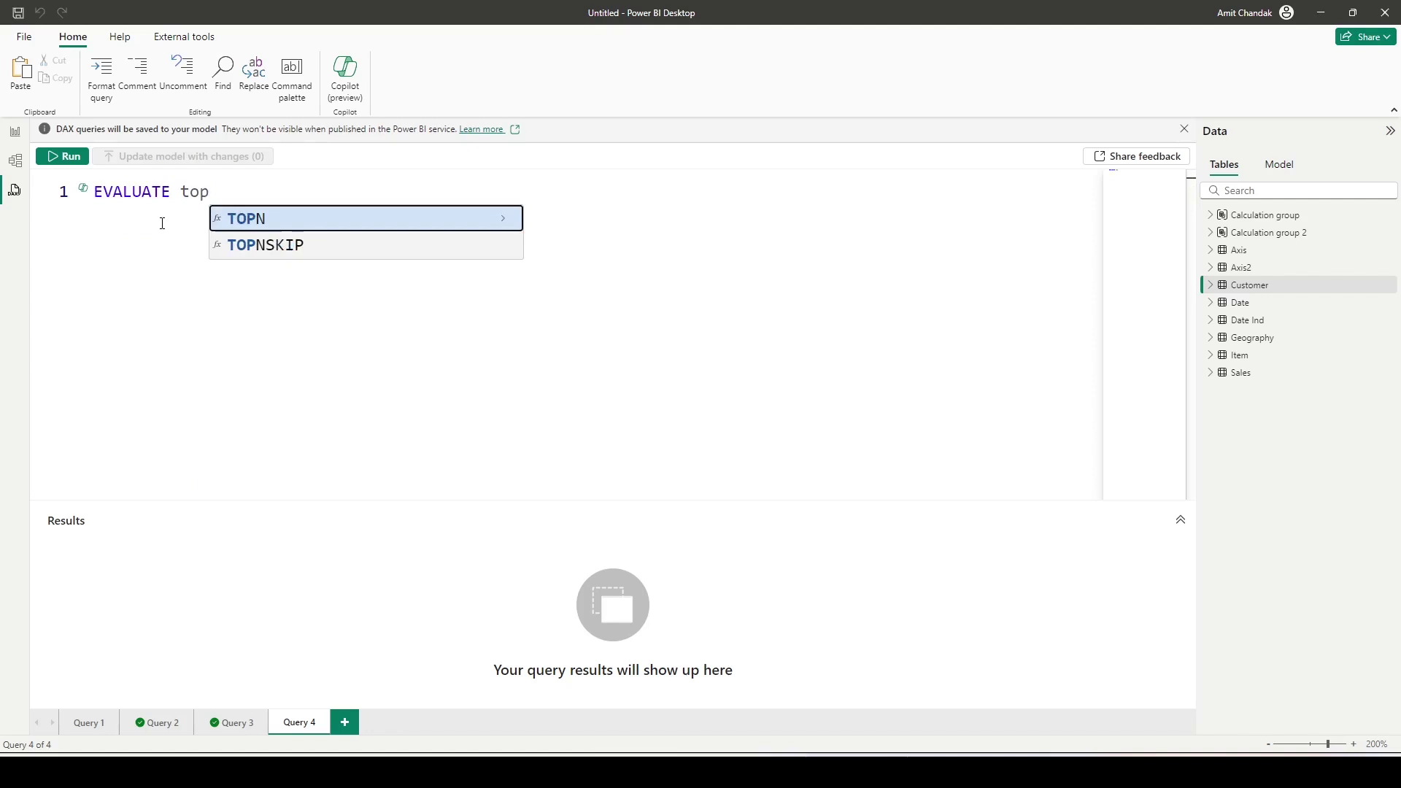
key("Tab")
type("(1")
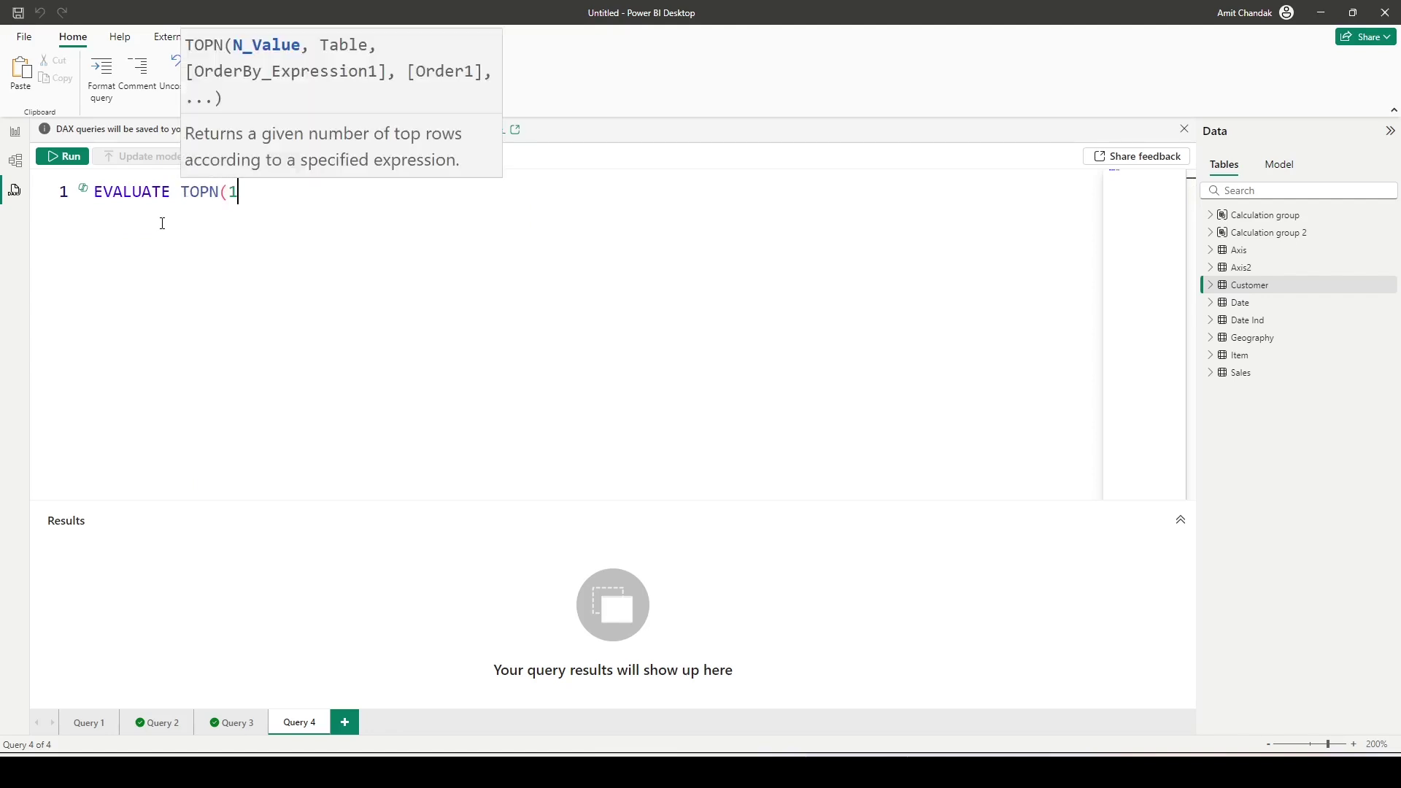
type("00, cus")
key("Tab")
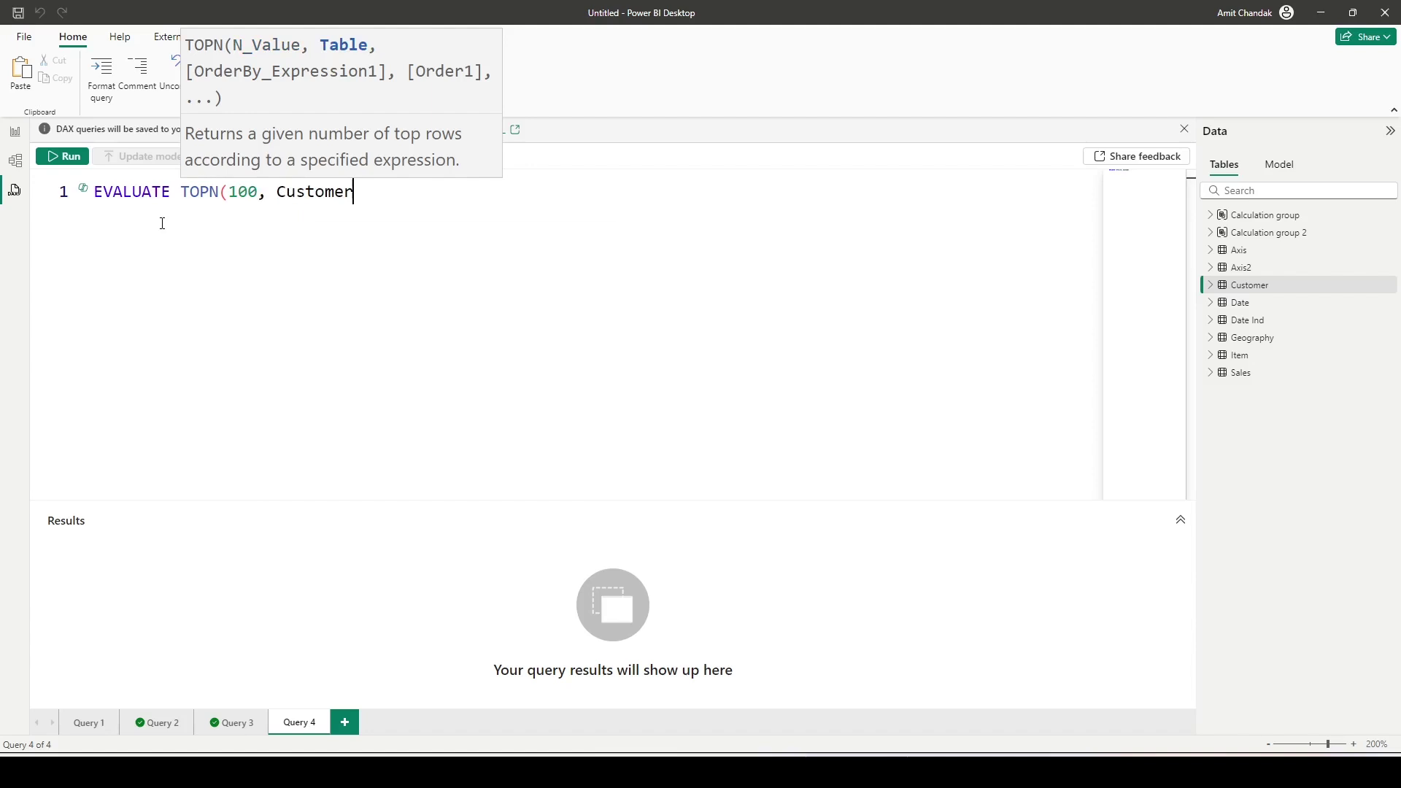
type(")")
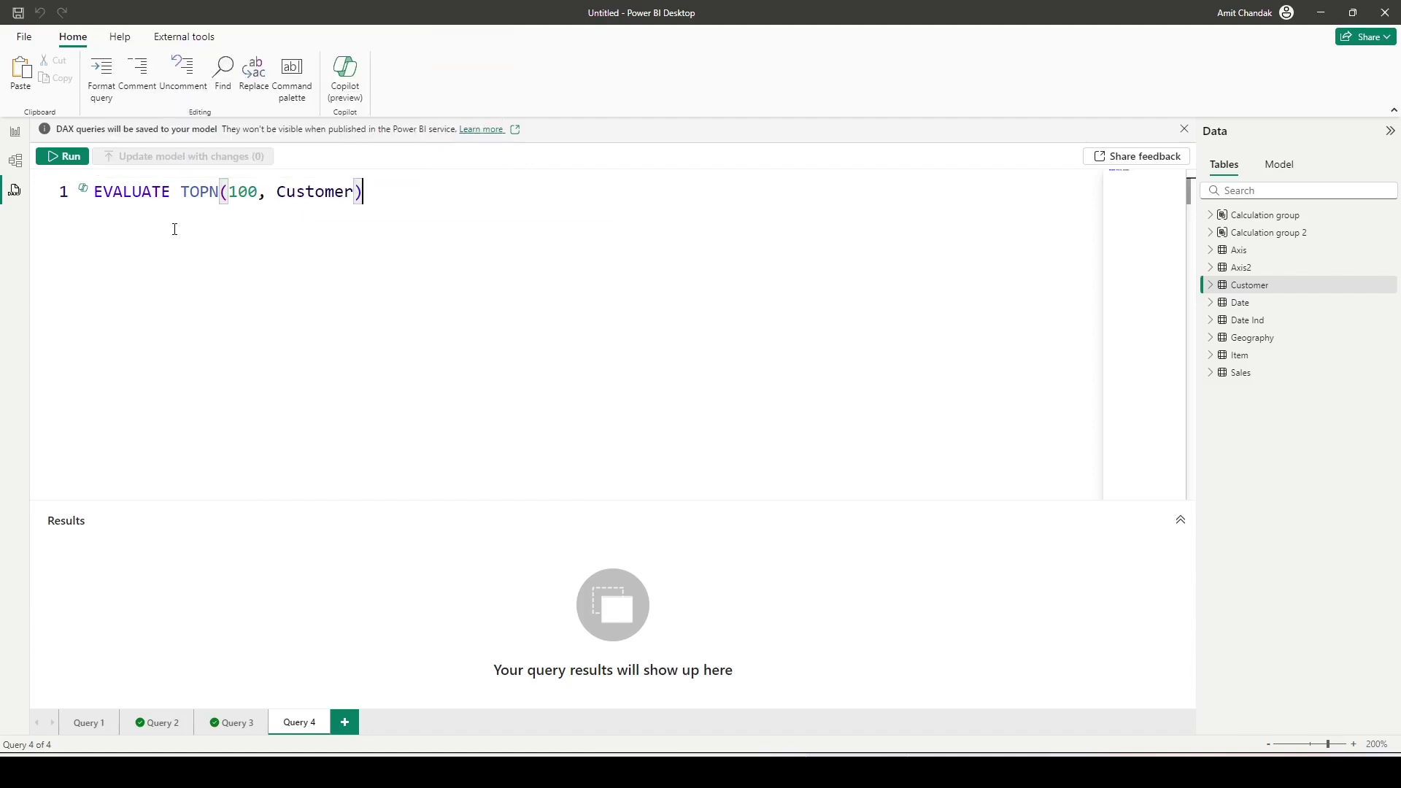
left_click(73, 155)
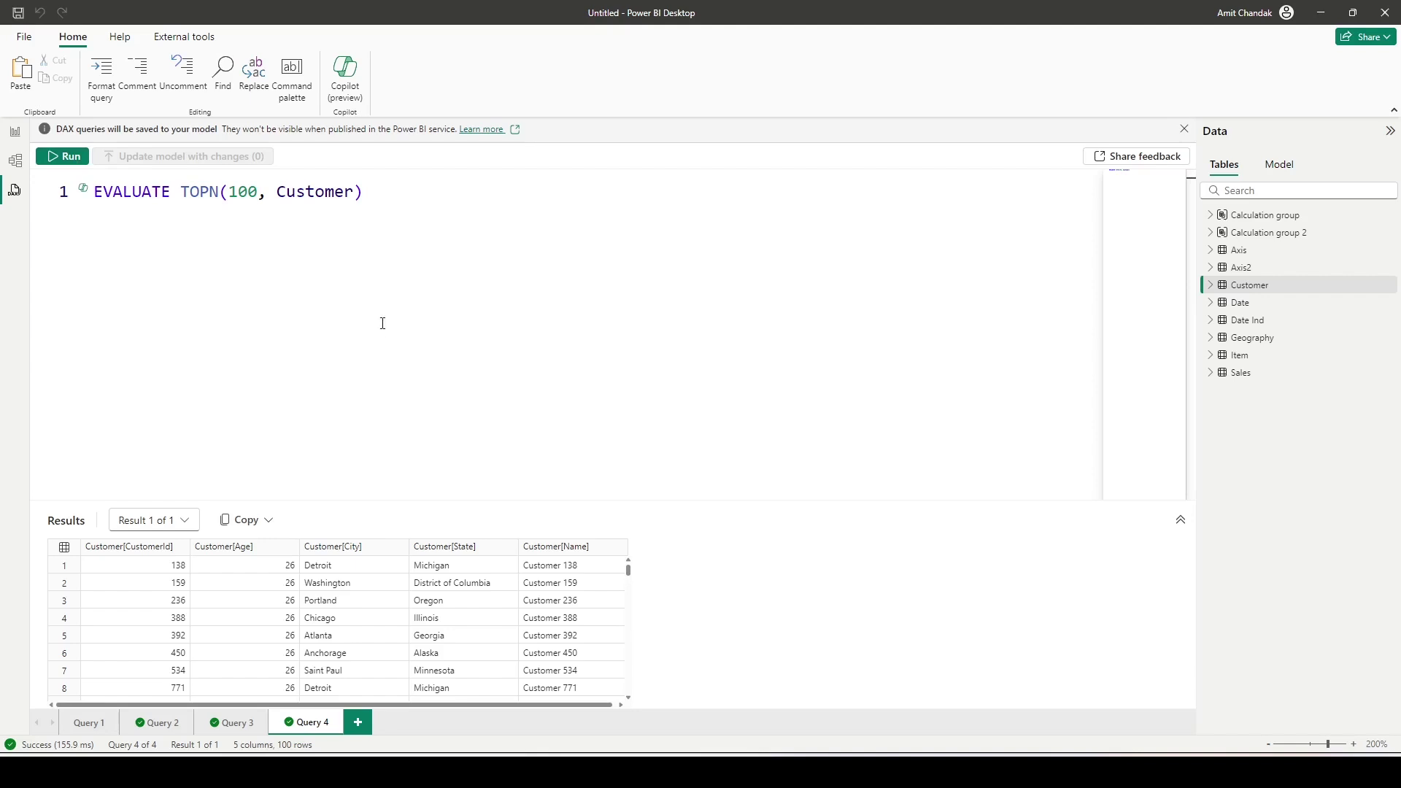
left_click(355, 195)
- Start a new EVALUATE SUMMARIZECOLUMNS query on line 4 below the TOPN query
left_click(392, 196)
key("Return")
key("Return")
key("Return")
type("summ")
key("BackSpace")
key("BackSpace")
key("BackSpace")
key("BackSpace")
type("E")
key("Tab")
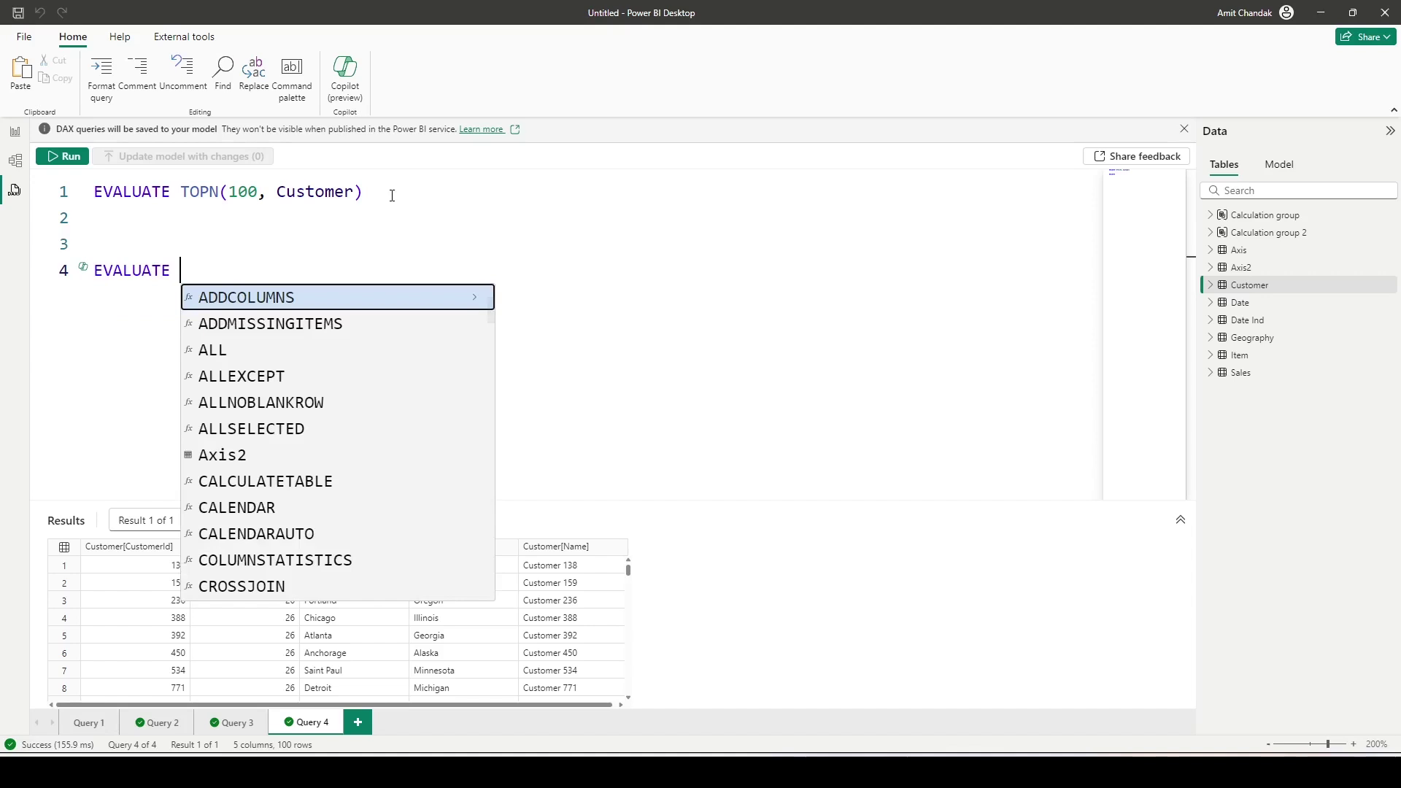
type("sum")
key("Down")
key("Tab")
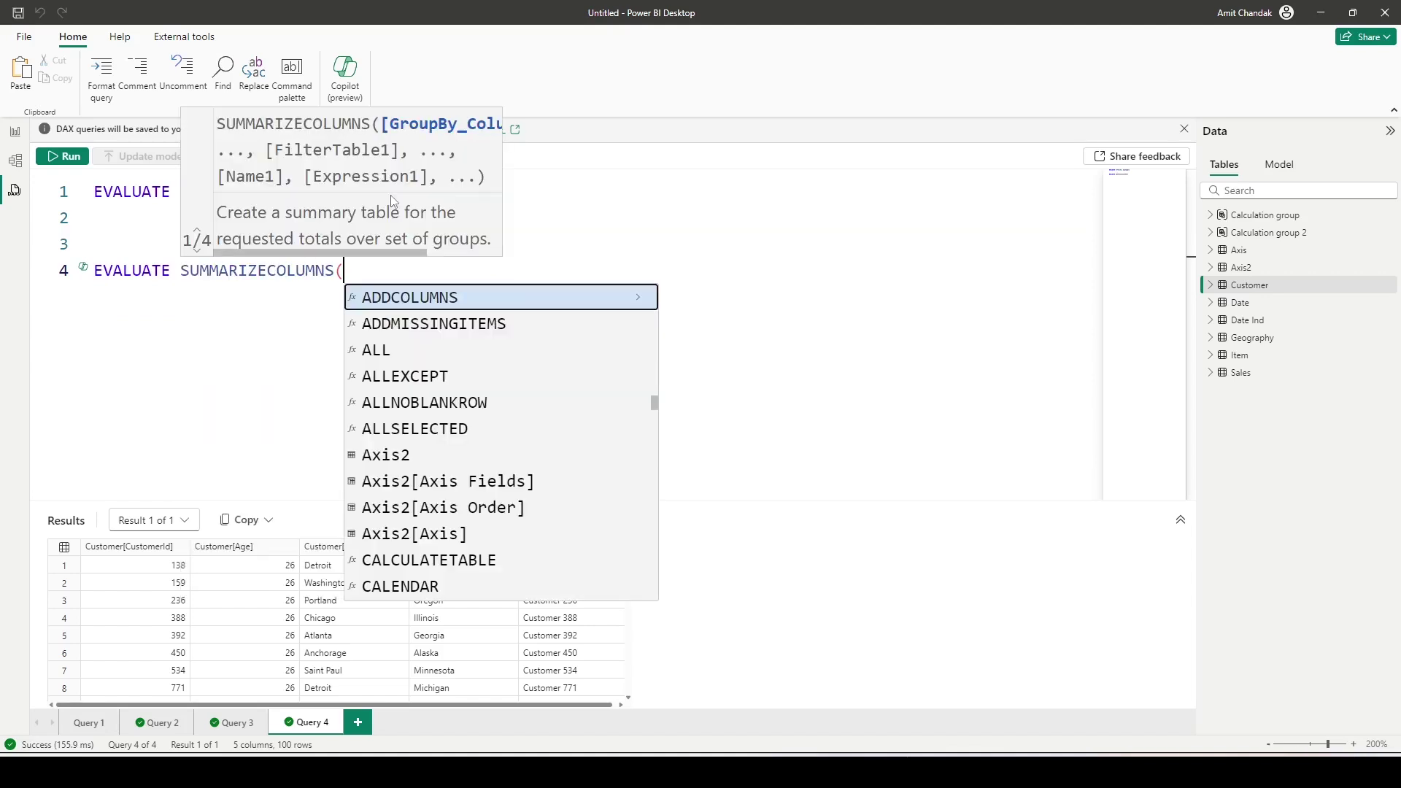
- Group by 'Item'[Brand] and Geography[City] with "Gross", [Gross], then run only that line
type("Ite")
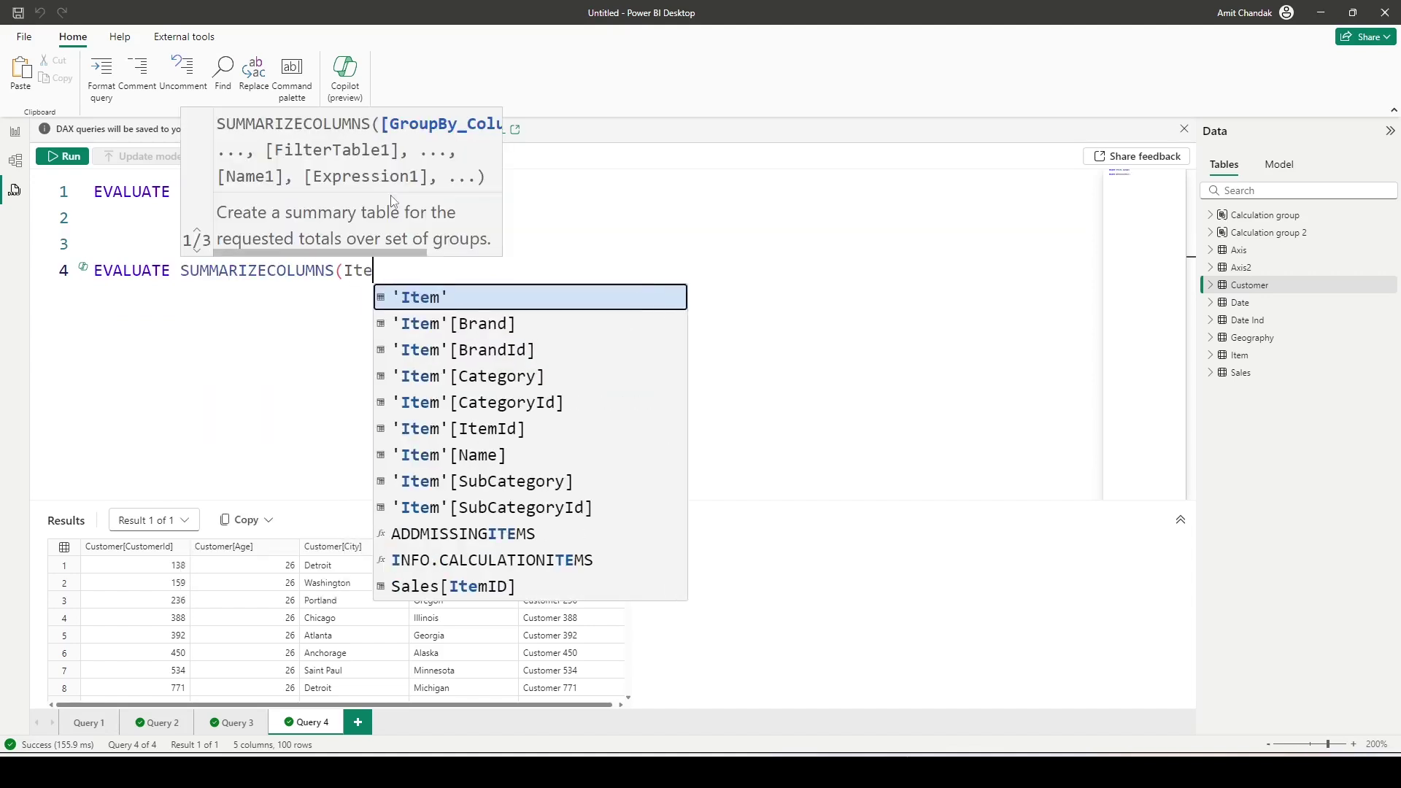
key("Down")
key("Tab")
type(", ")
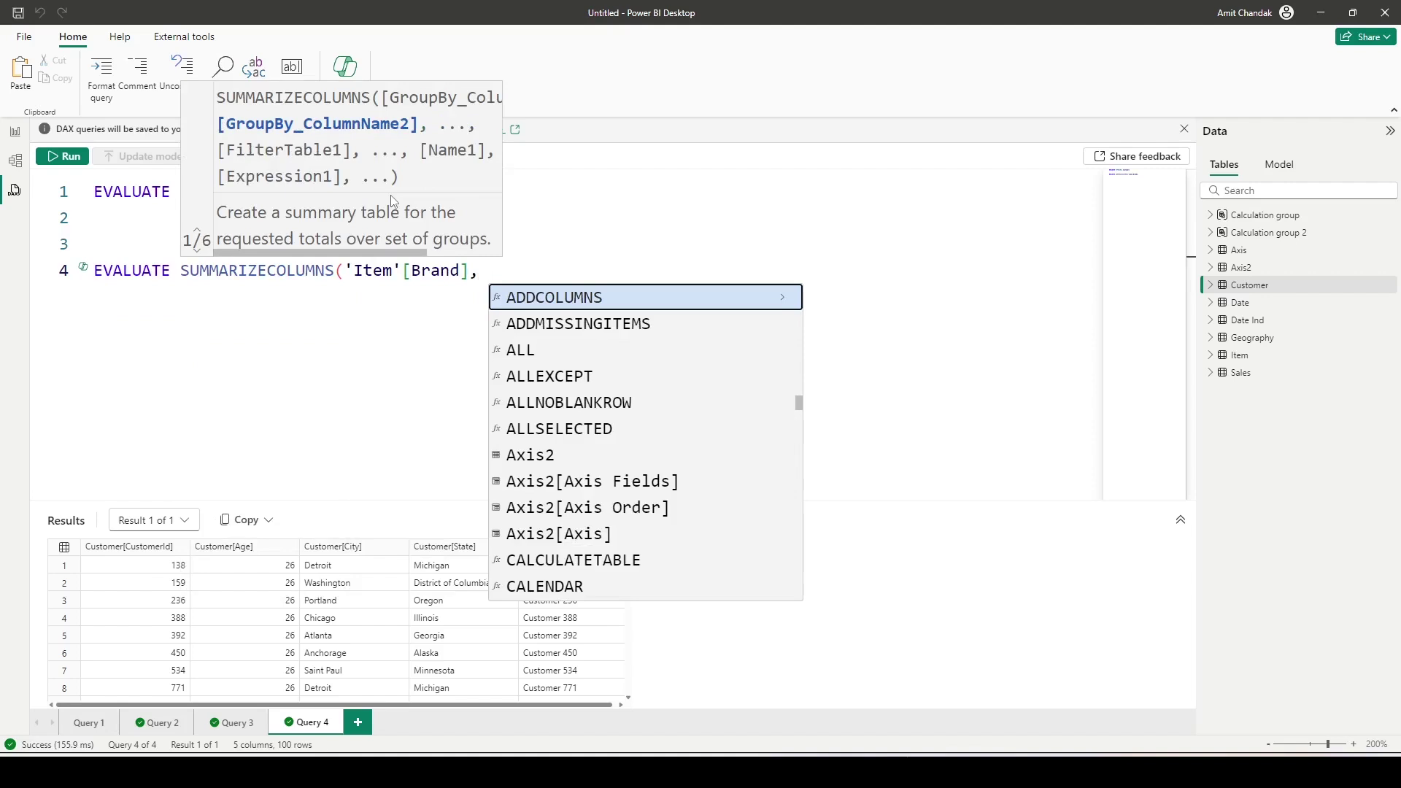
type("Geo")
key("Down")
key("Tab")
type(", \"")
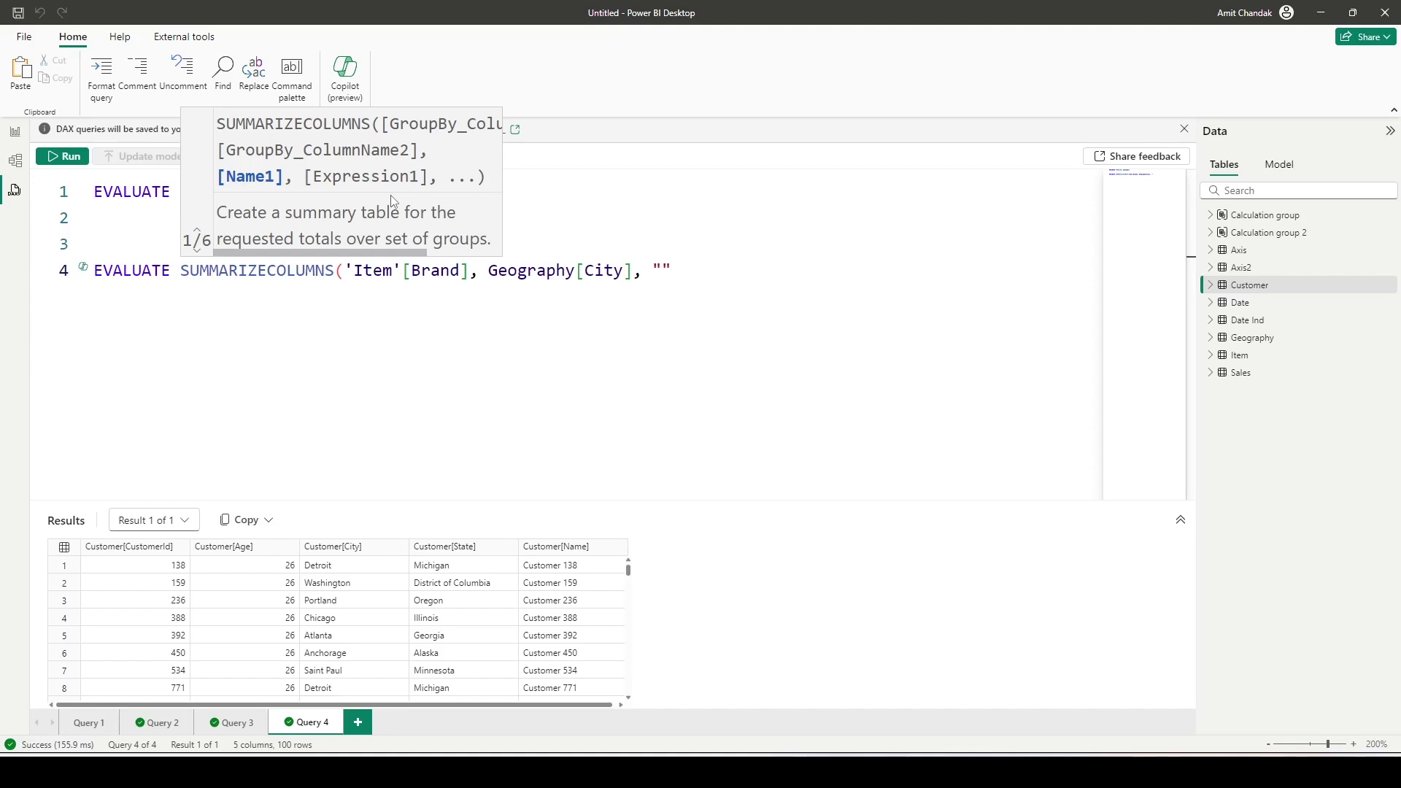
type("Gross\", [")
key("Down")
key("Down")
key("Down")
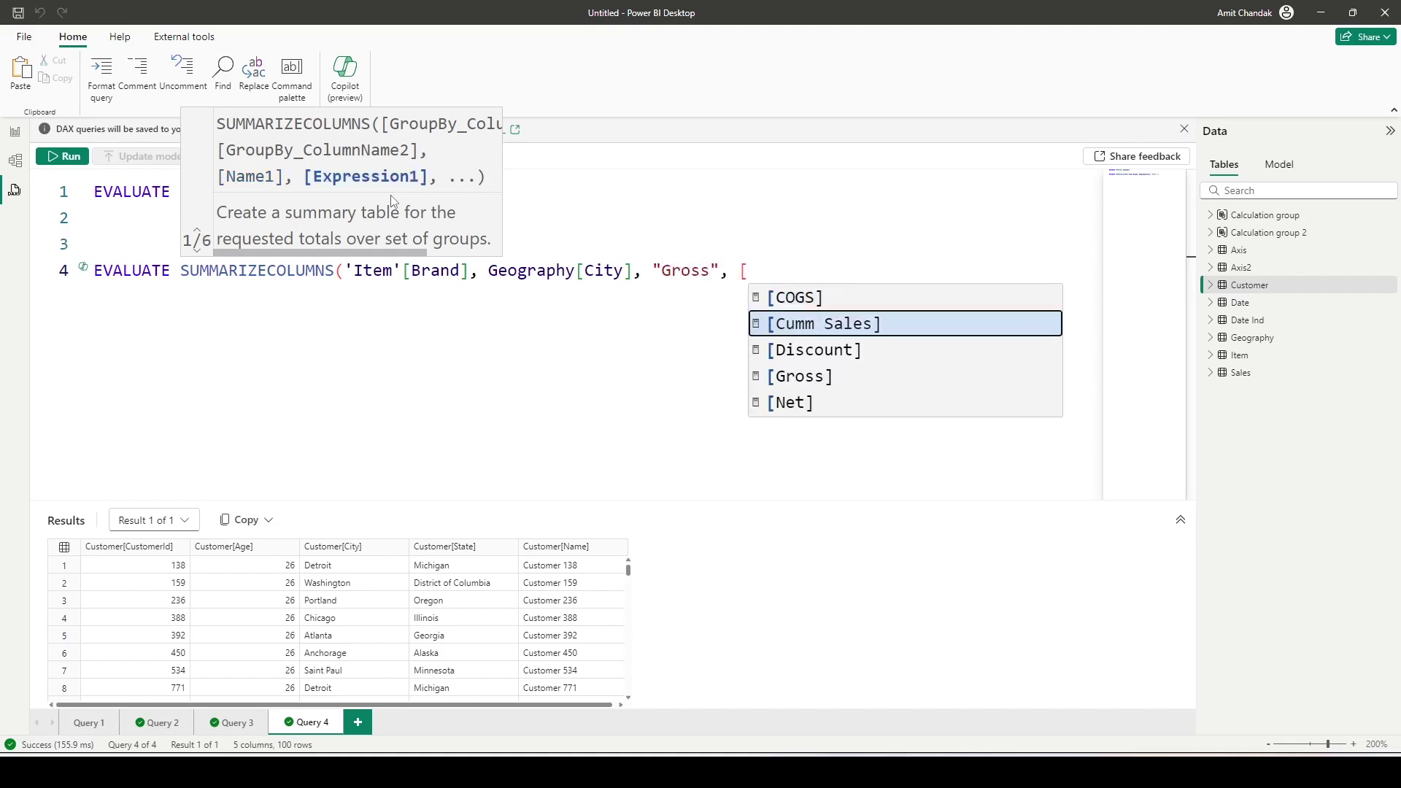
key("Tab")
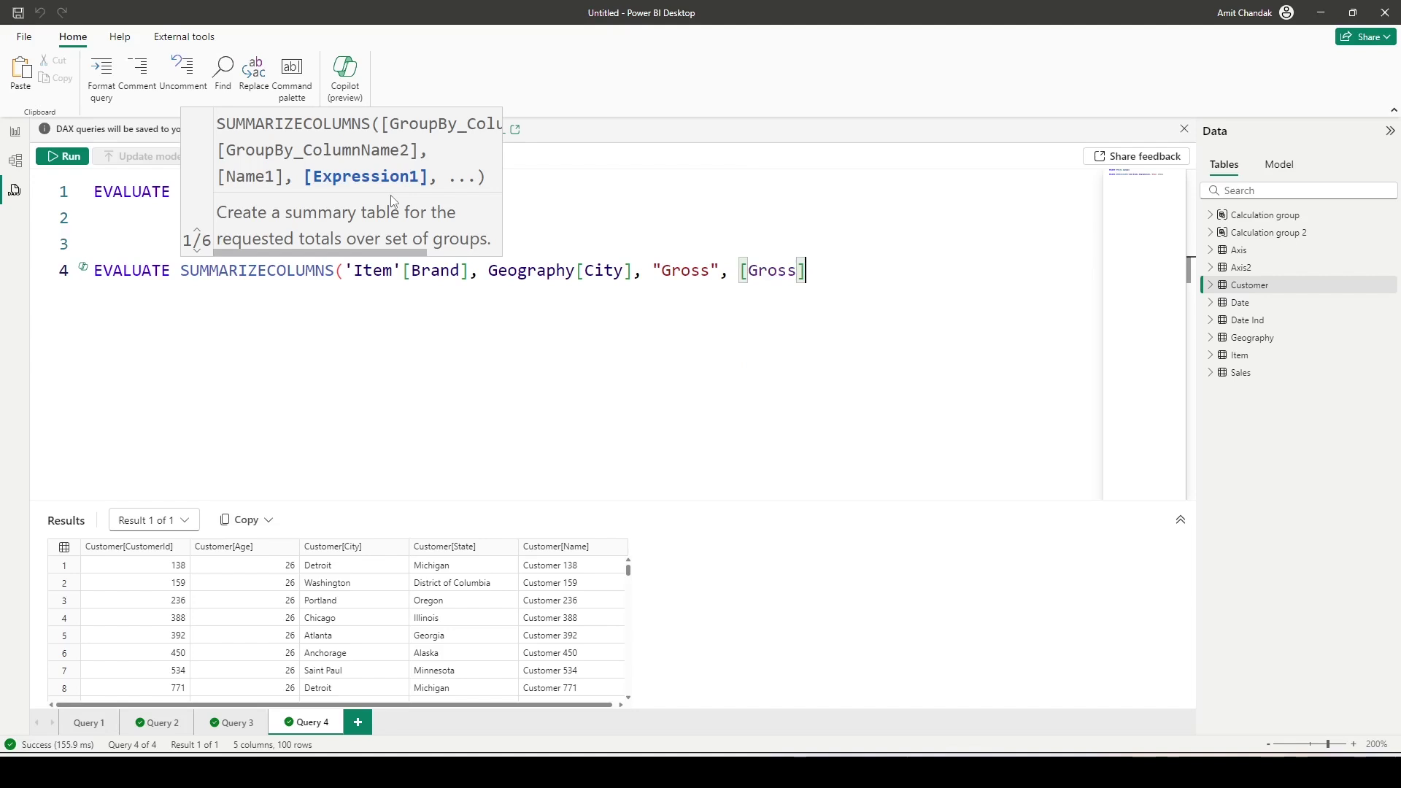
type(")")
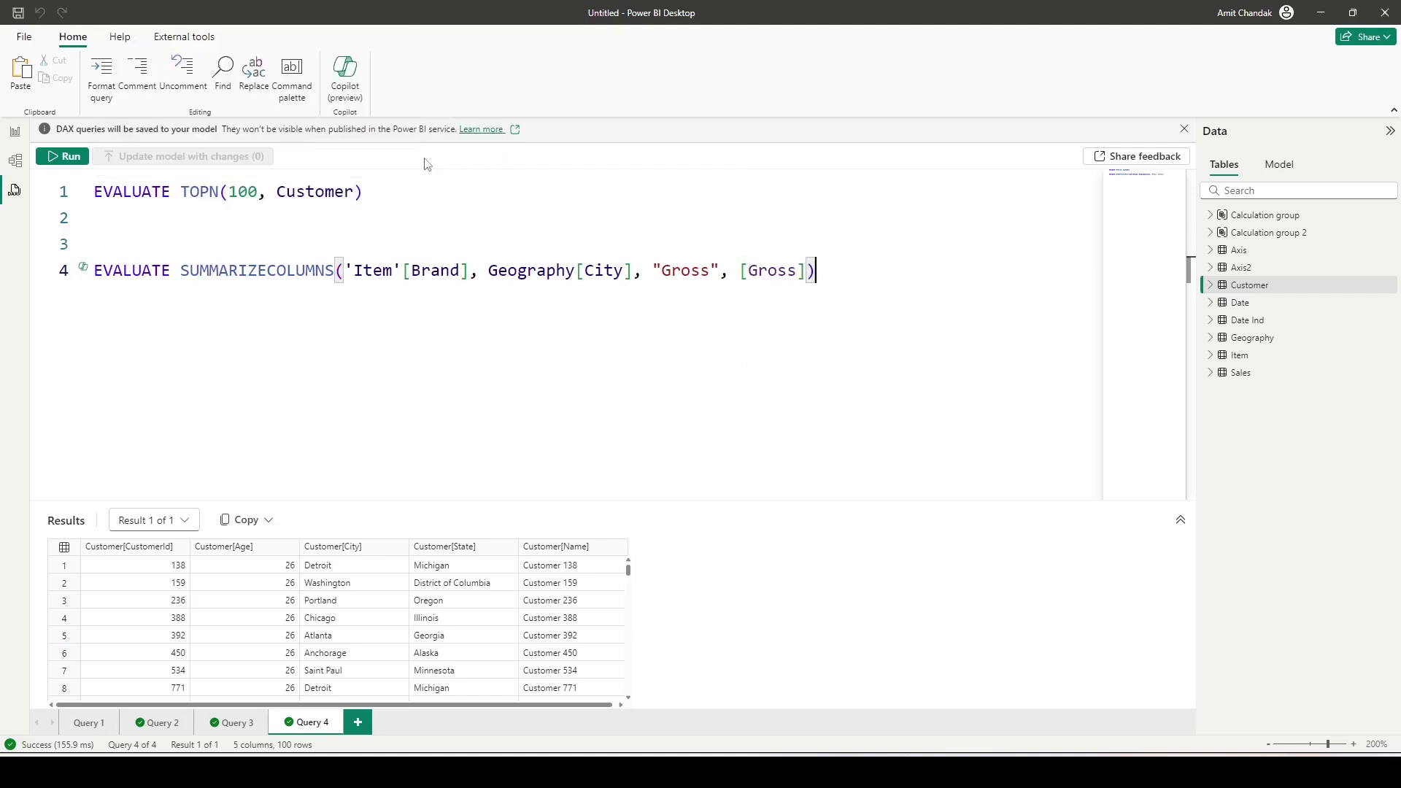
left_click_drag(866, 270, 92, 271)
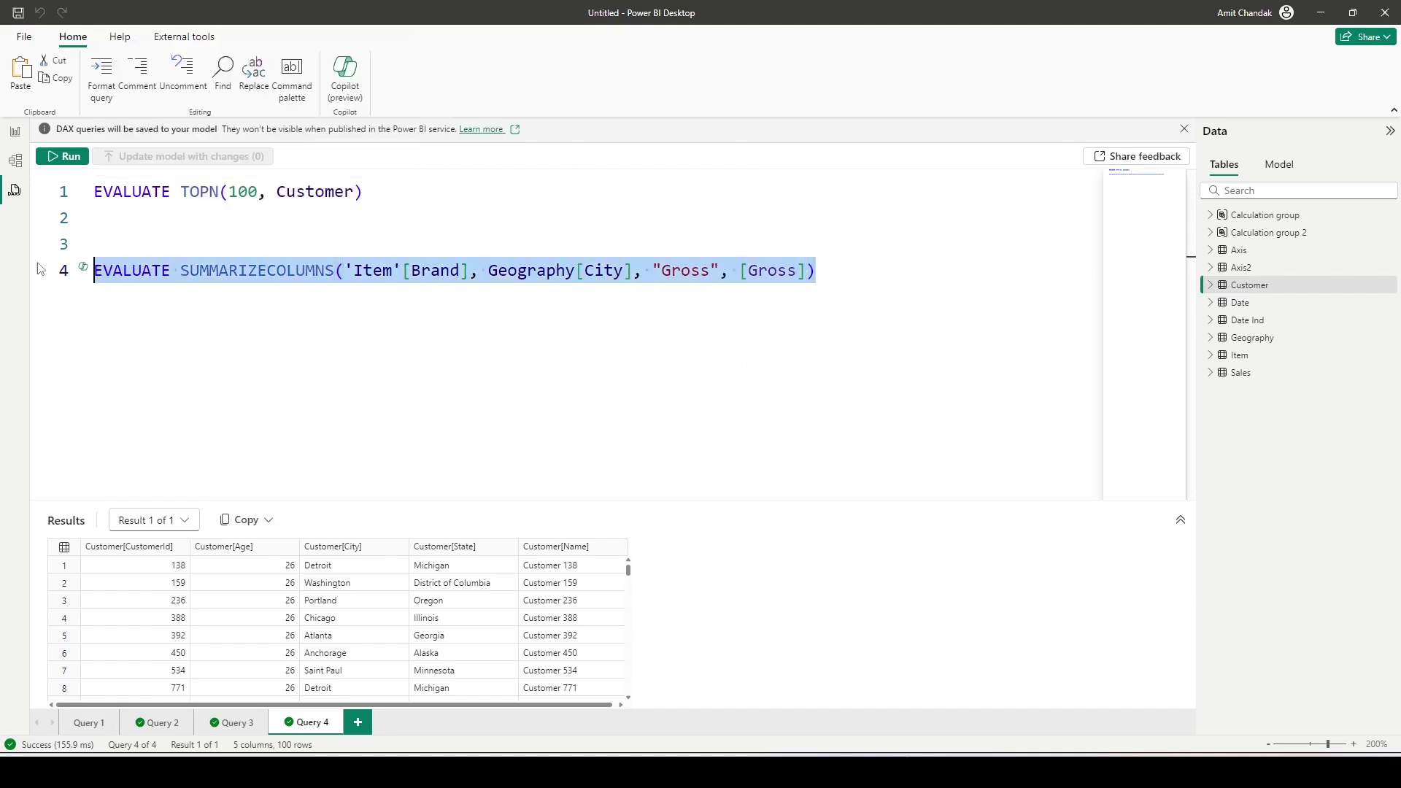
key("F5")
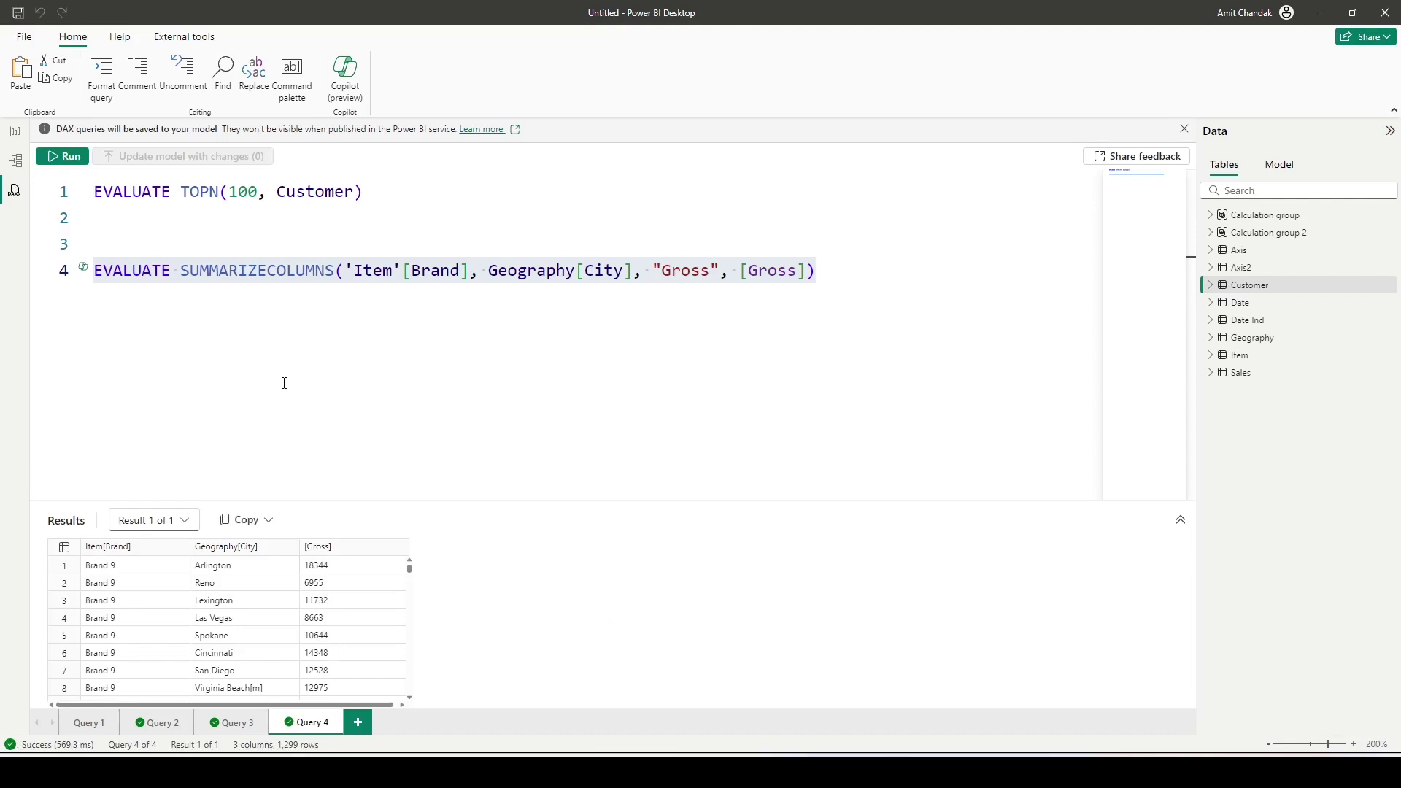